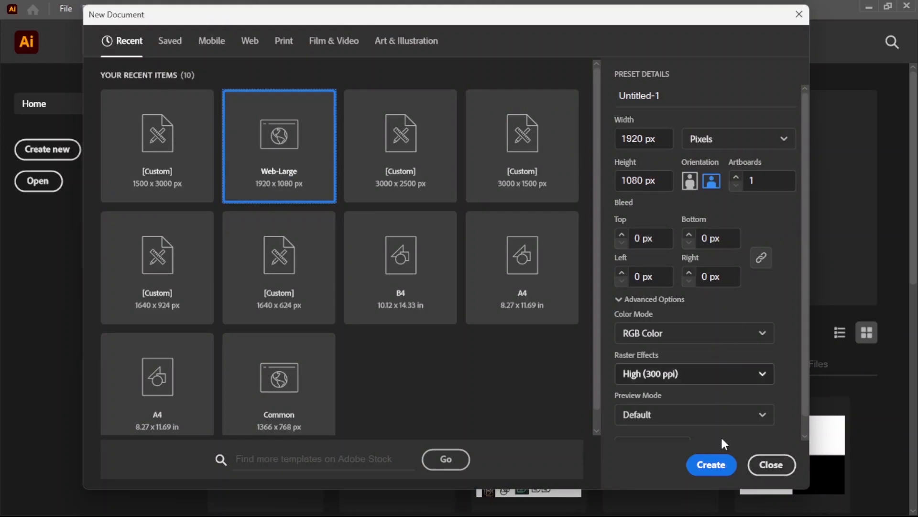
Step: Create the 1920 x 1080 px RGB document and add a 1200 x 600 px rounded rectangle with a 500 px corner radius
click(722, 467)
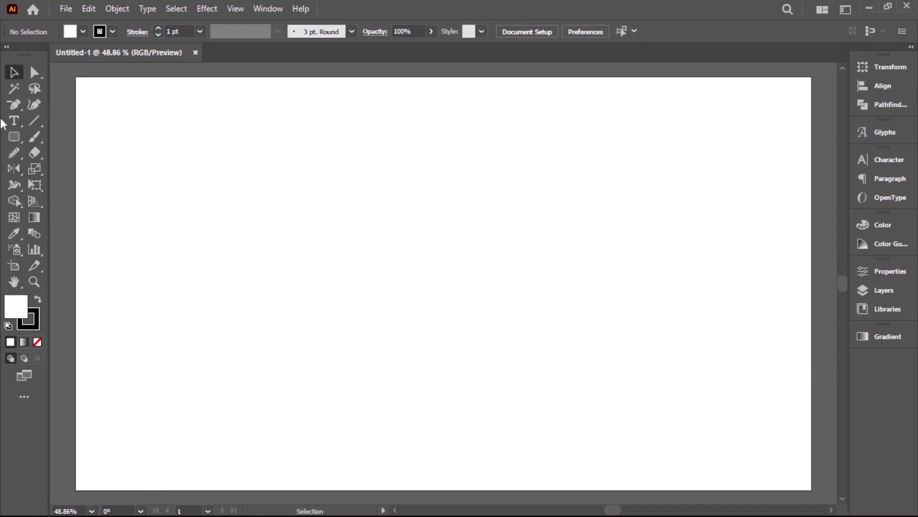
right_click(14, 138)
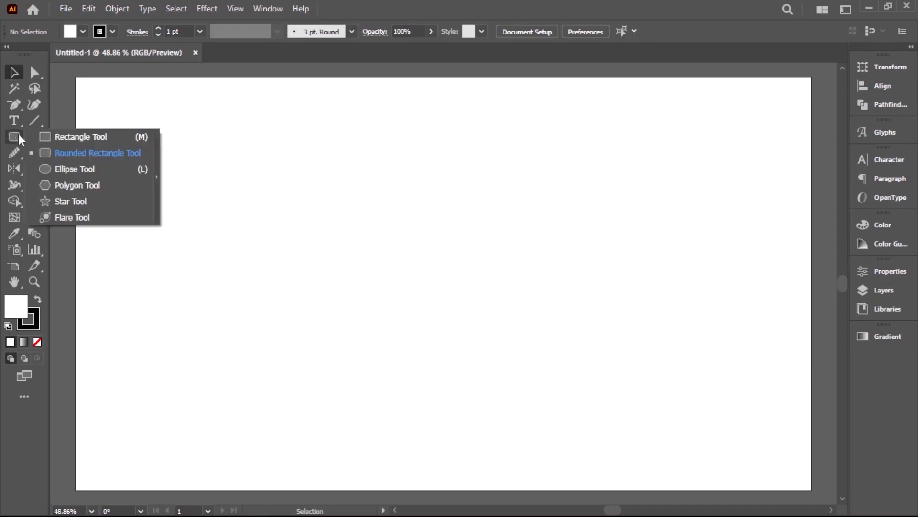
click(67, 154)
click(420, 246)
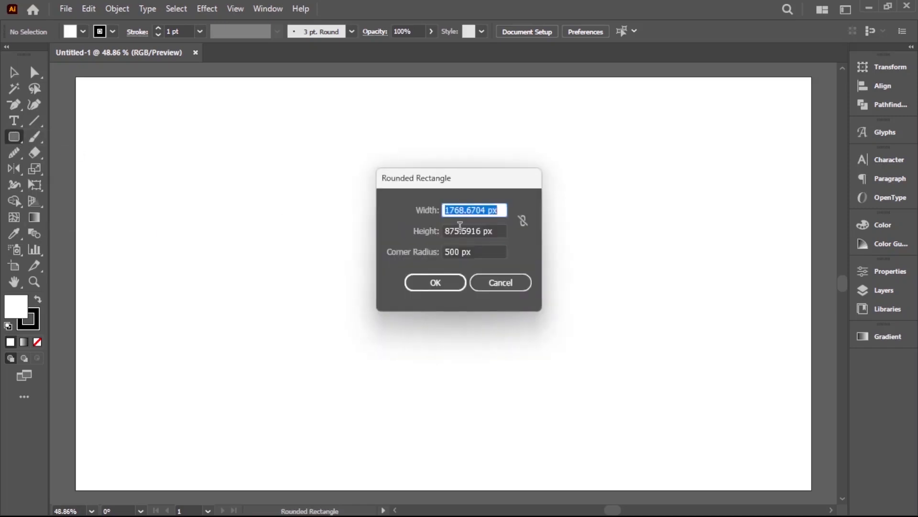
text(1200)
key(Tab)
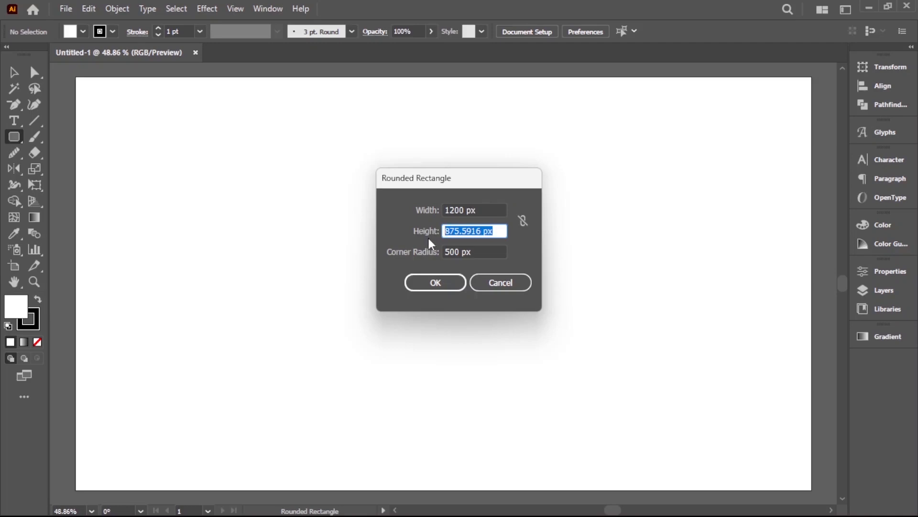
text(600)
key(Tab)
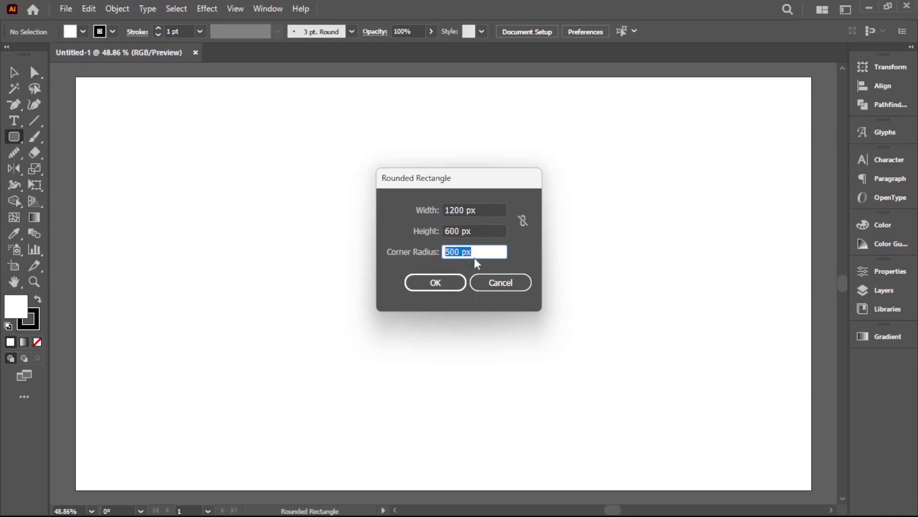
click(452, 283)
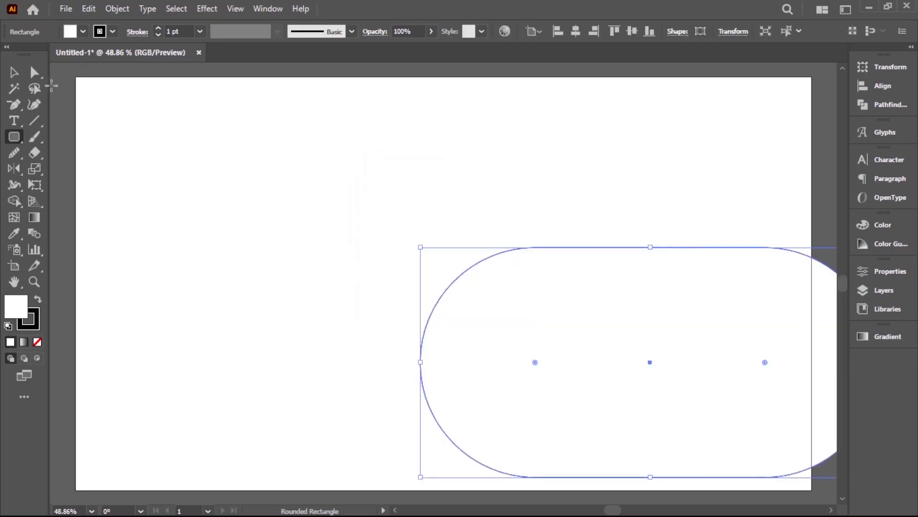
Step: Move the rounded rectangle to the middle of the artboard and give it a black fill with no stroke
click(13, 73)
drag(650, 313, 424, 237)
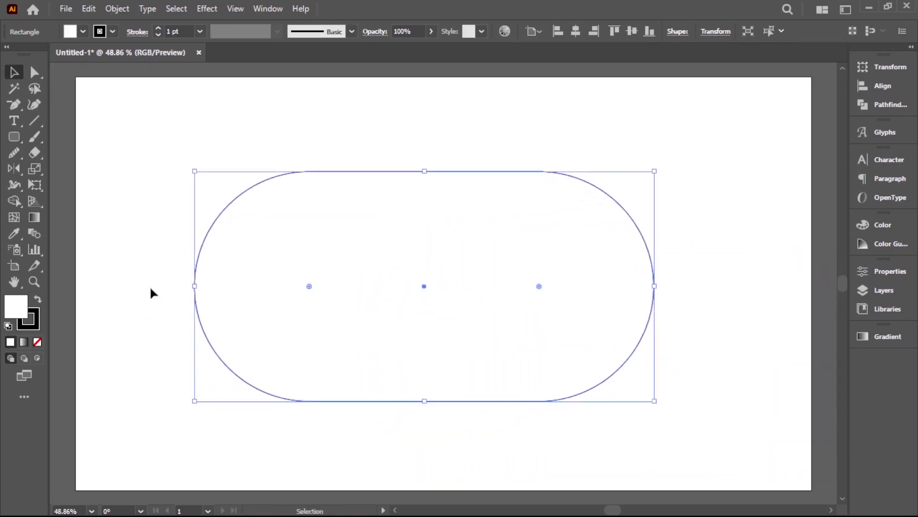
click(83, 32)
click(10, 55)
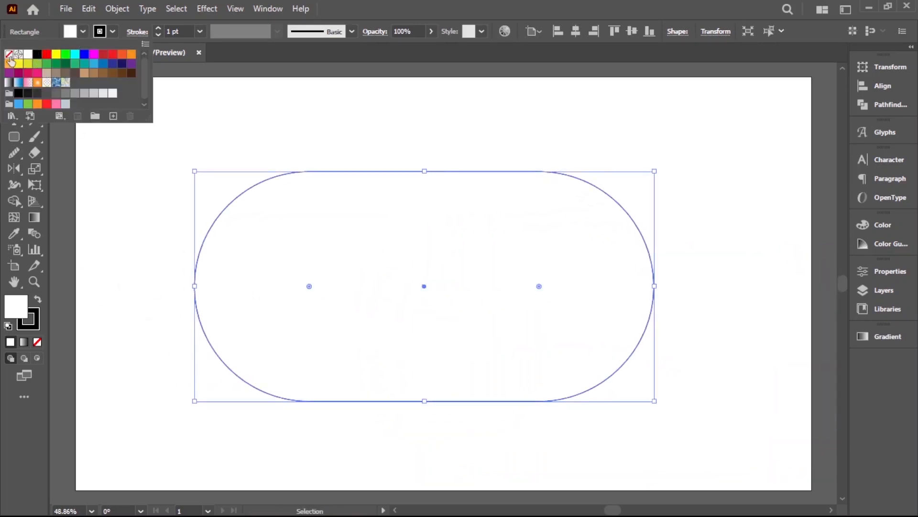
click(116, 274)
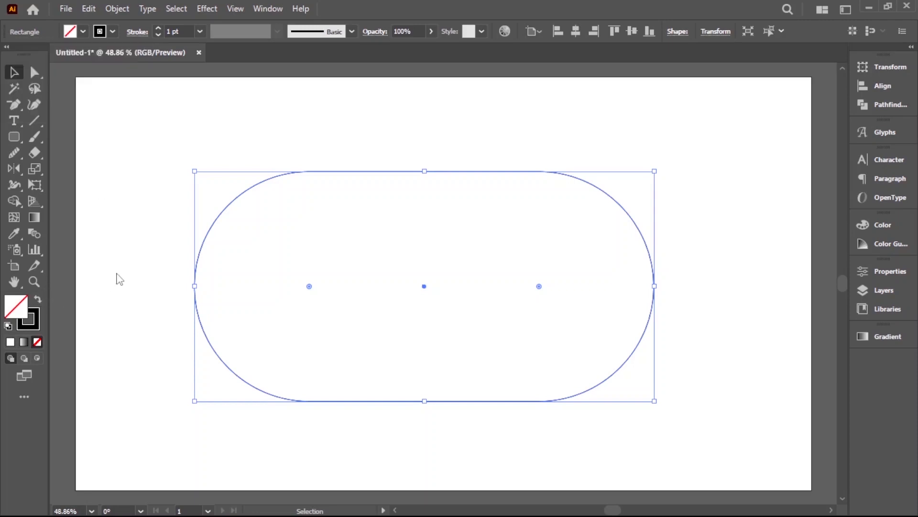
click(38, 300)
click(103, 307)
click(529, 260)
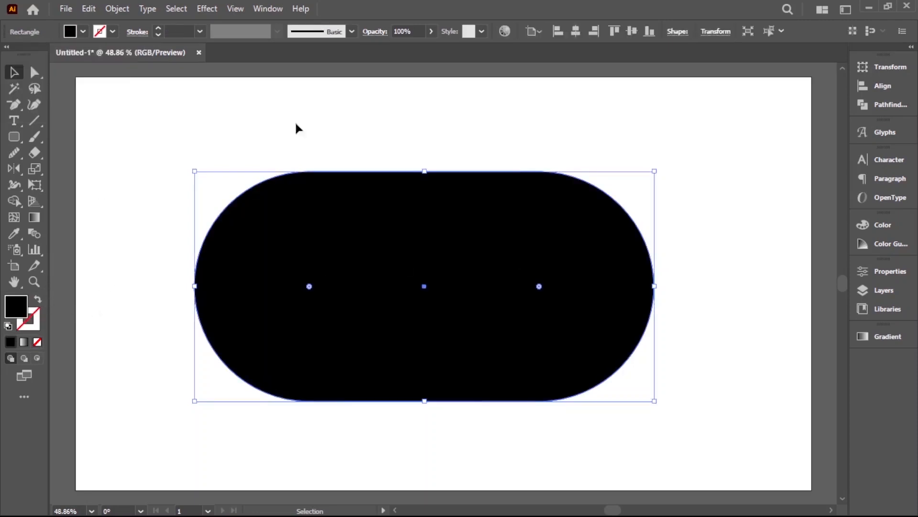
Step: Offset the rounded rectangle's path outward by 80 px with miter joins
click(117, 9)
mouse_move(187, 341)
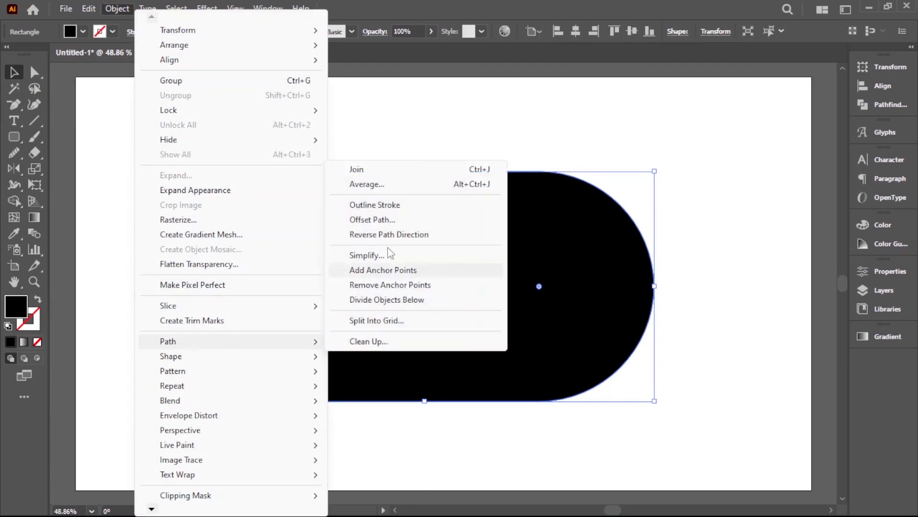
click(371, 219)
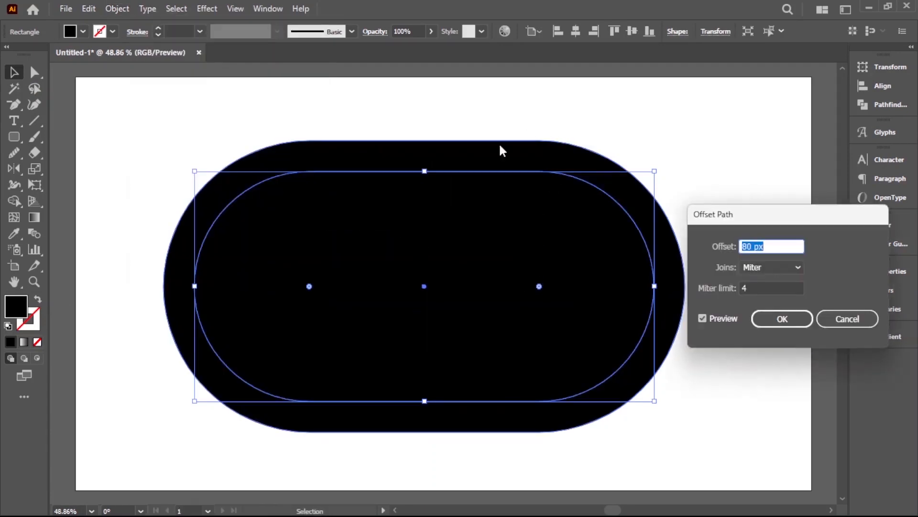
click(778, 319)
click(755, 290)
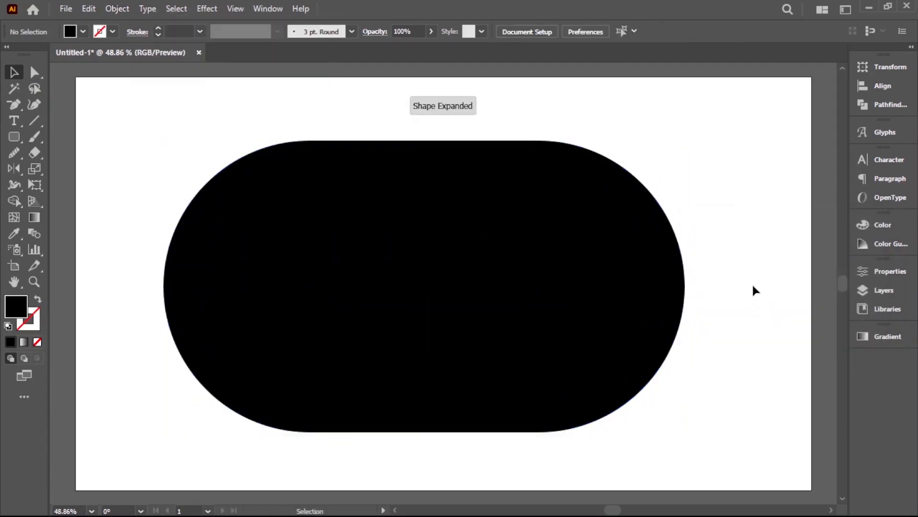
Step: Subtract the inner rounded rectangle from the larger one with Minus Front to form a ring
click(478, 300)
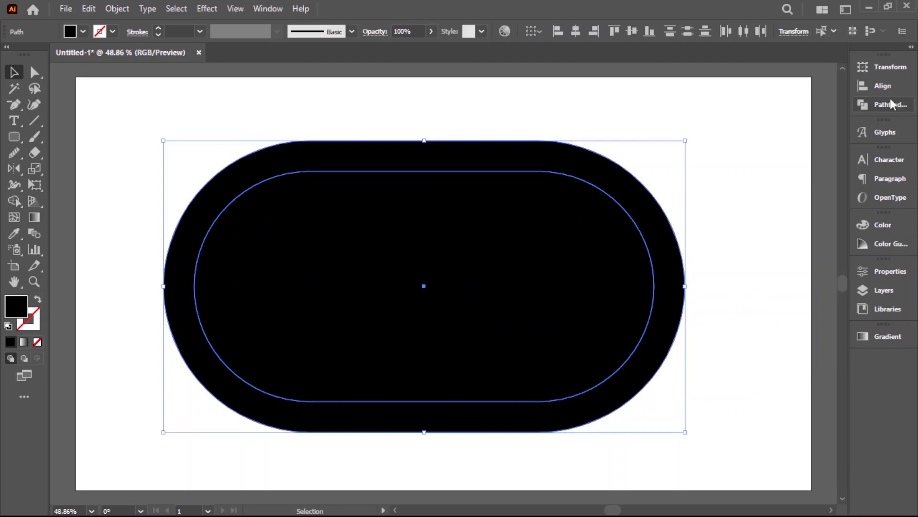
click(875, 104)
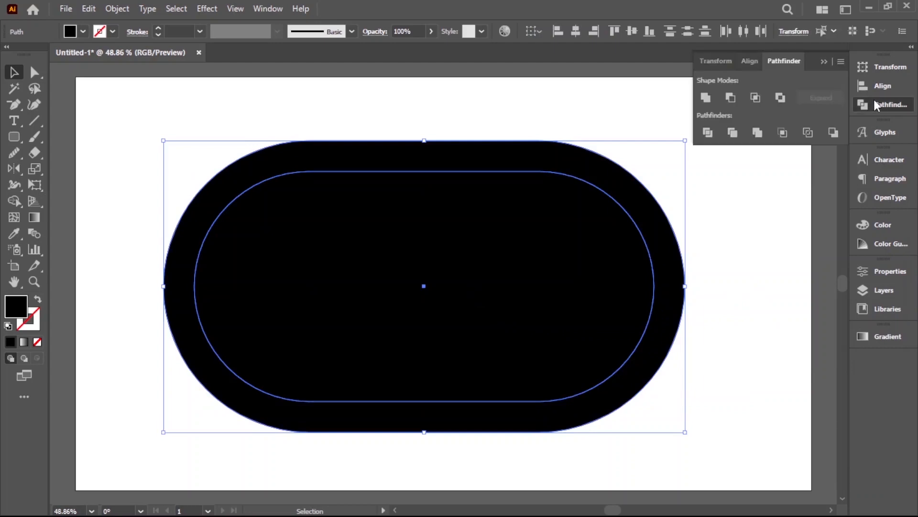
click(731, 98)
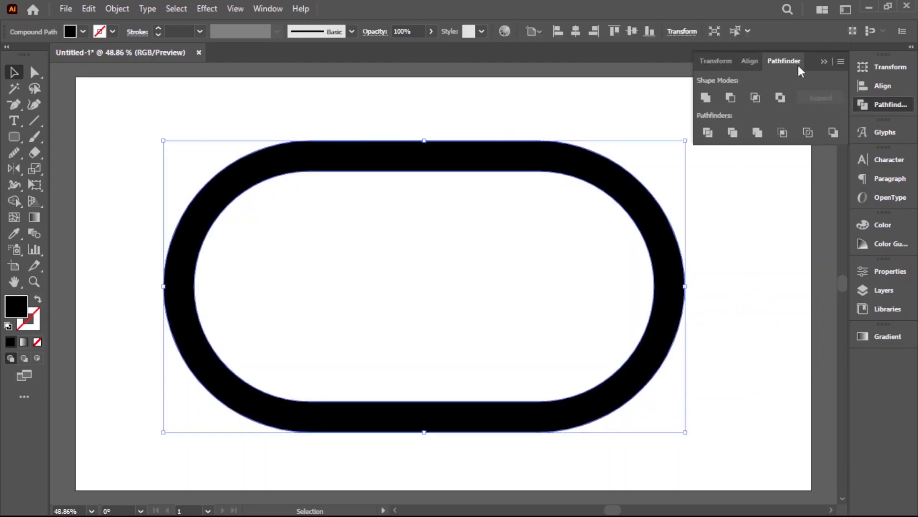
Step: Offset the ring's compound path by 80 px with miter joins
click(120, 9)
mouse_move(197, 342)
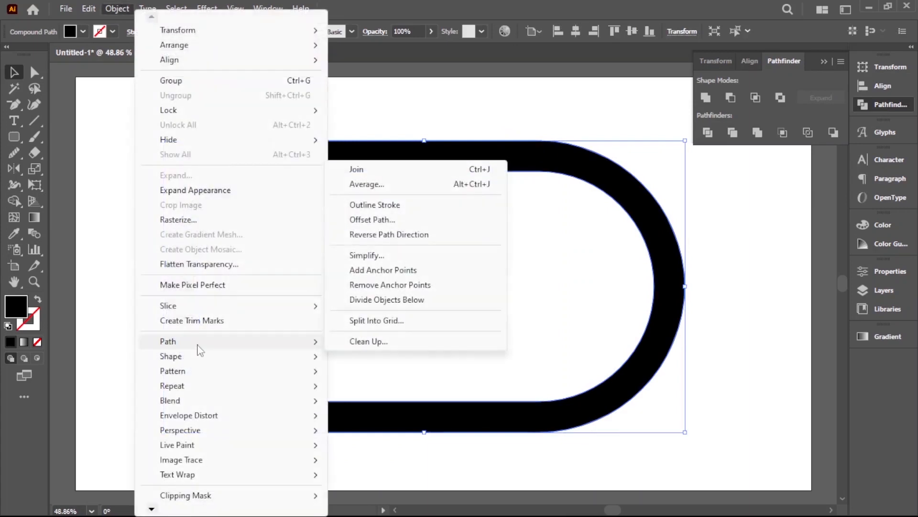
click(368, 219)
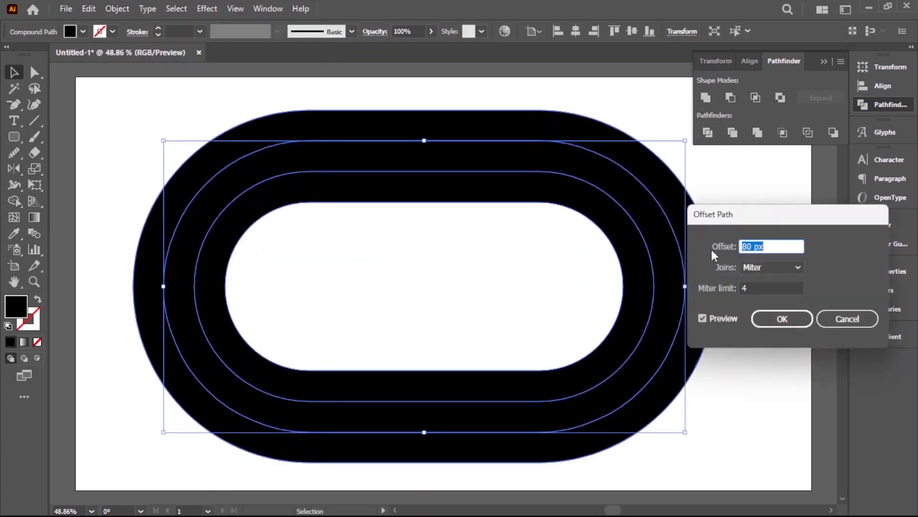
click(783, 319)
click(762, 308)
Step: Select all the shapes and delete the middle ring with the Shape Builder, keeping the outer and inner bands
drag(689, 284, 760, 292)
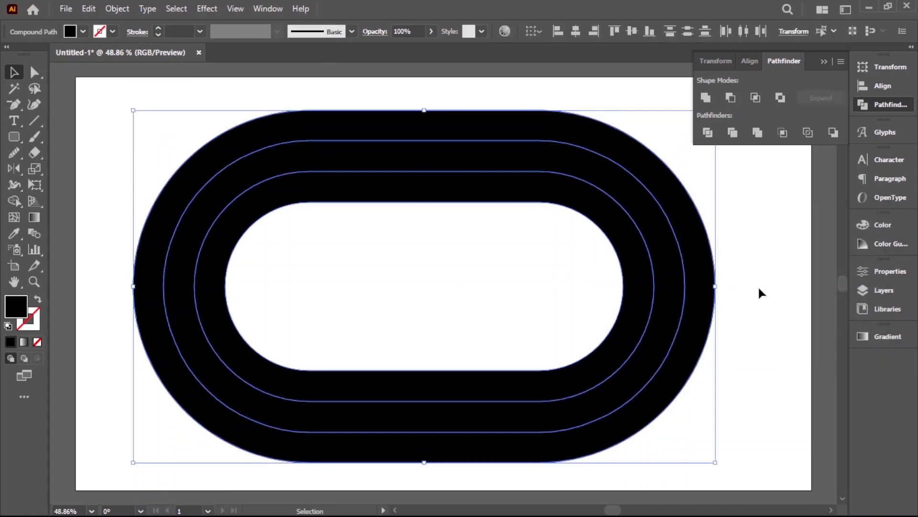
click(19, 200)
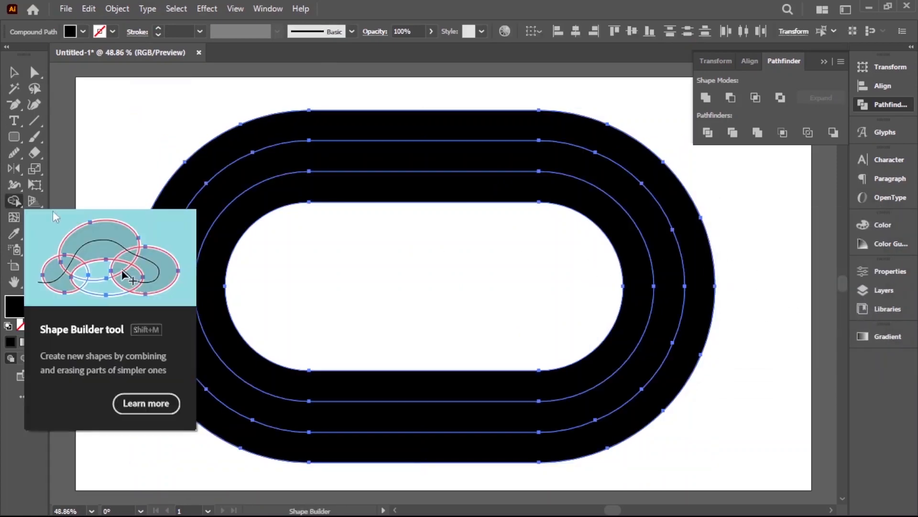
alt+click(204, 202)
click(13, 72)
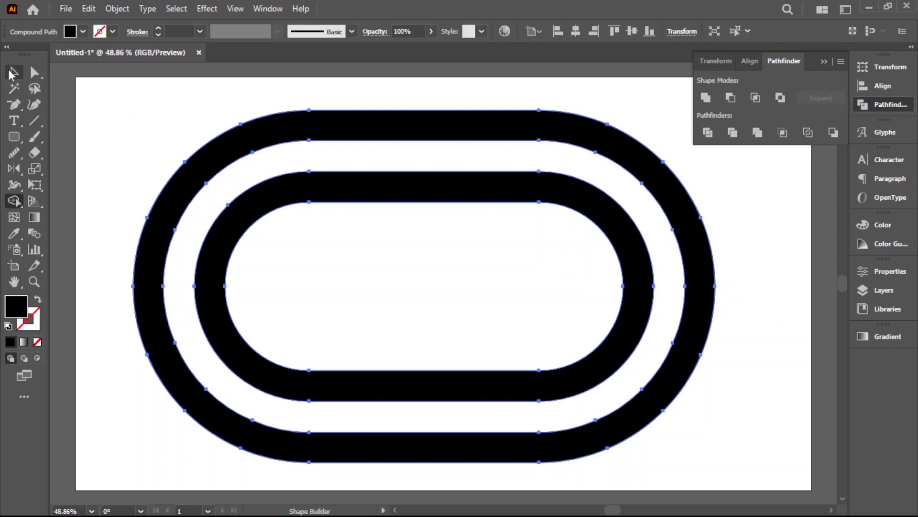
Step: Release the compound path of the two rings into separate shapes
click(322, 256)
click(403, 197)
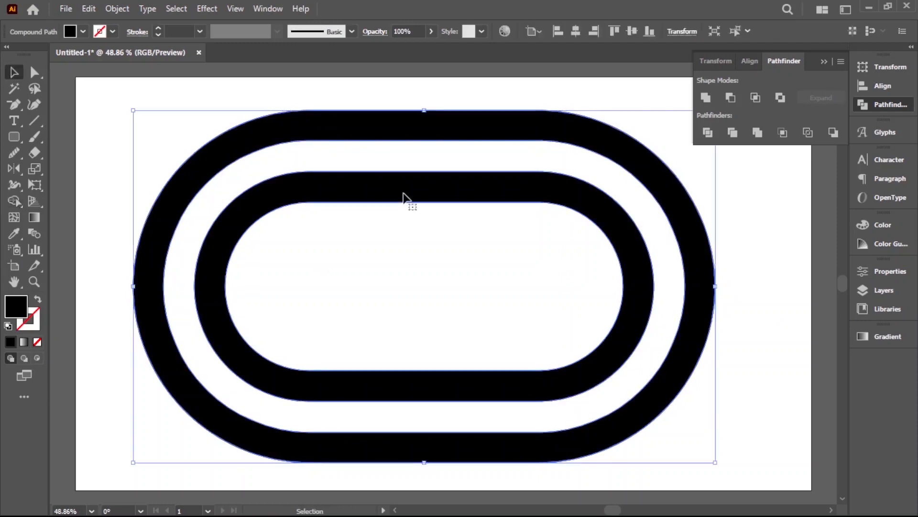
right_click(403, 197)
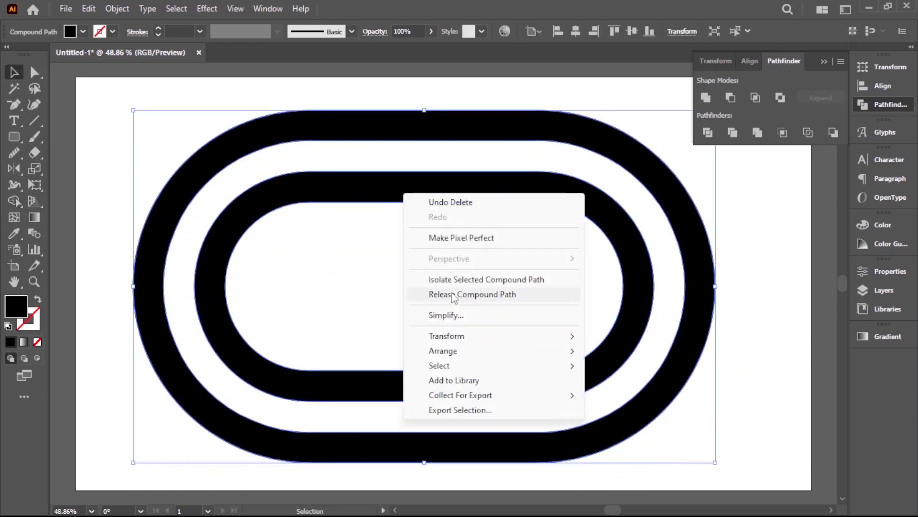
click(489, 299)
Step: Select all the released shapes and delete the central area and the band between the two rings with the Shape Builder
click(753, 277)
click(607, 225)
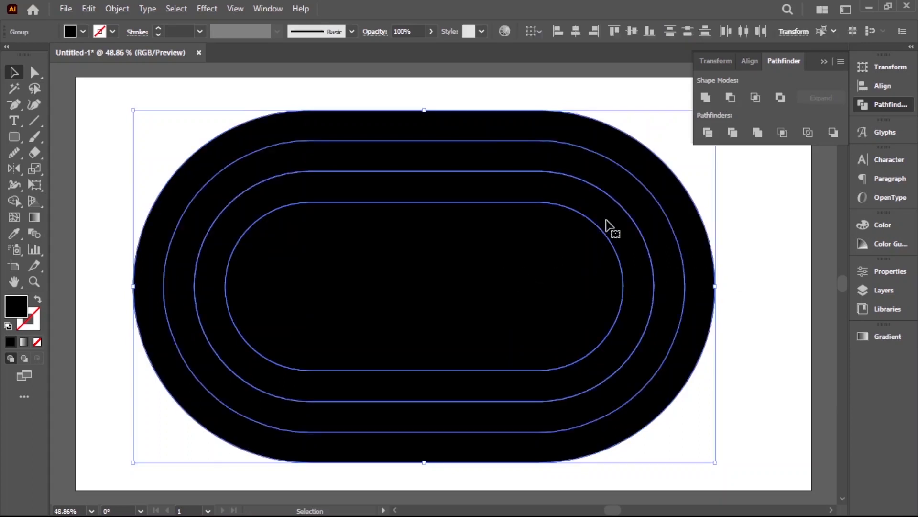
click(14, 201)
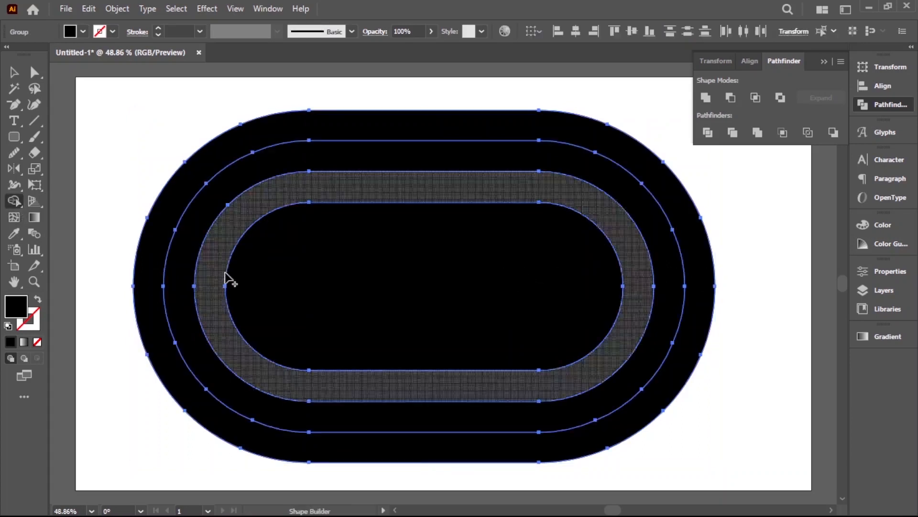
alt+click(375, 268)
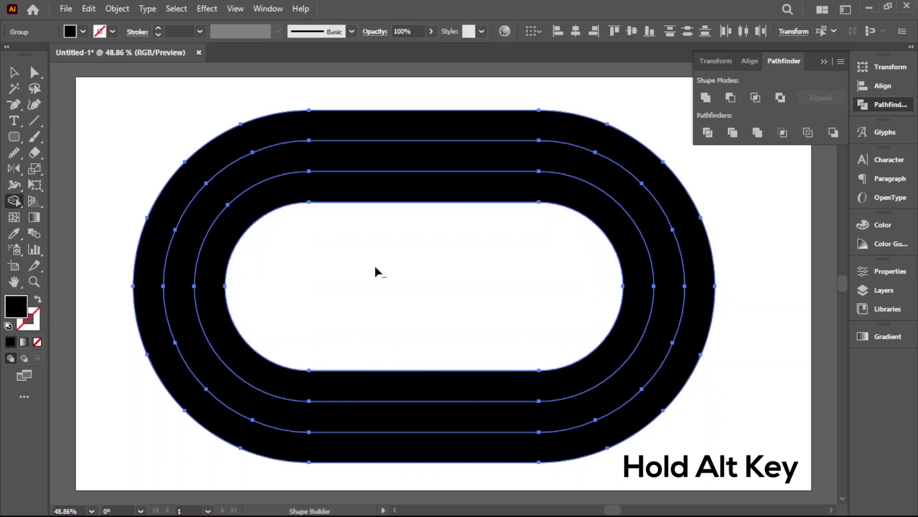
alt+click(287, 162)
click(15, 73)
click(343, 273)
Step: Offset the path of the inner ring by 80 px with miter joins
click(355, 201)
click(117, 9)
mouse_move(198, 343)
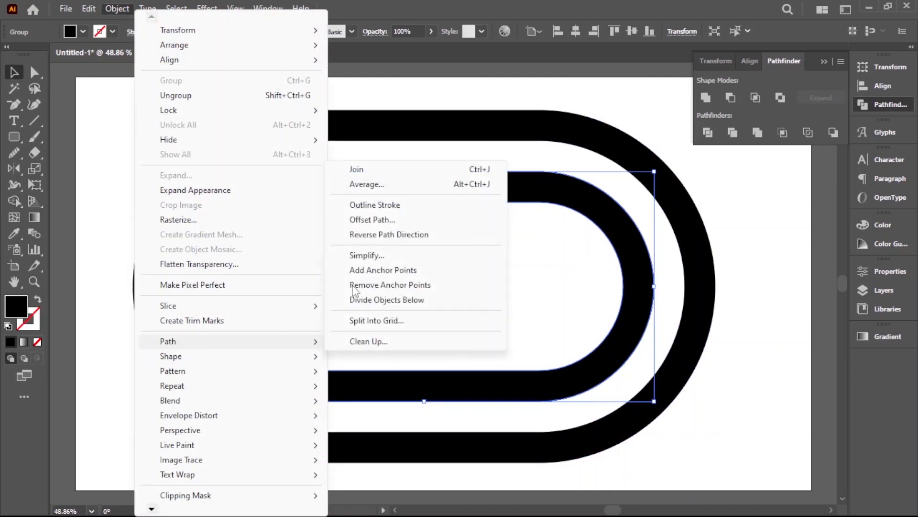
click(376, 221)
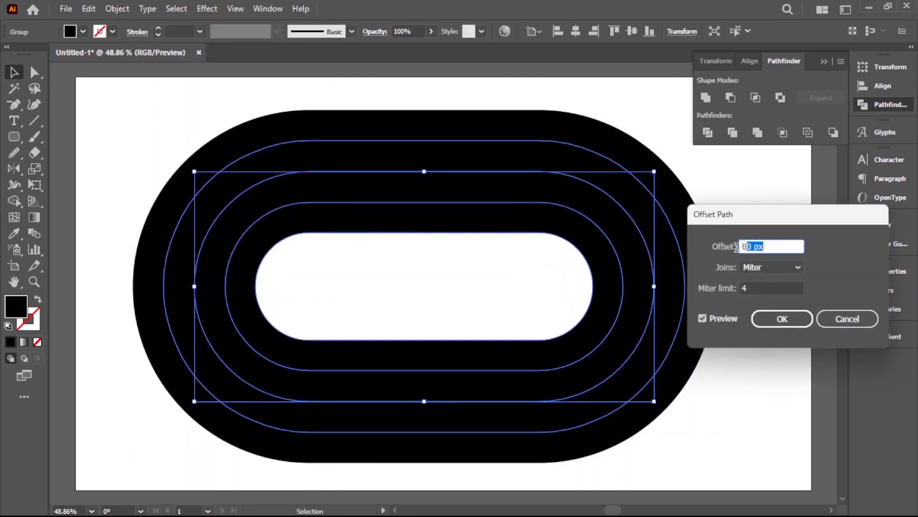
click(781, 319)
Step: Select all the shapes and delete the two bands between the outermost and innermost rings with the Shape Builder
drag(755, 344, 496, 276)
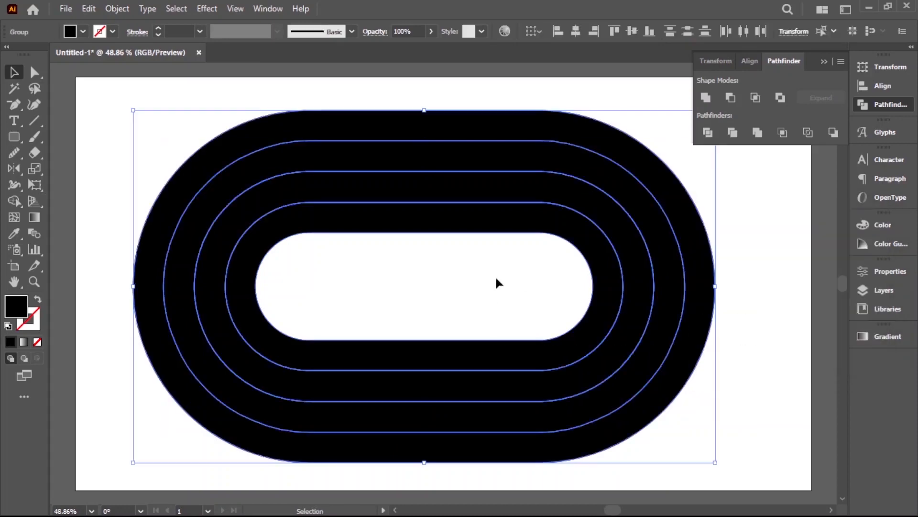
click(14, 201)
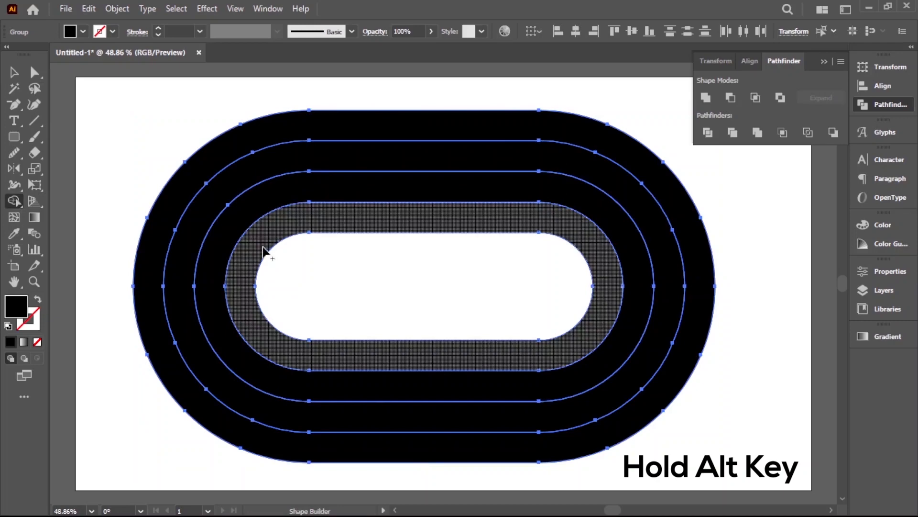
alt+click(229, 231)
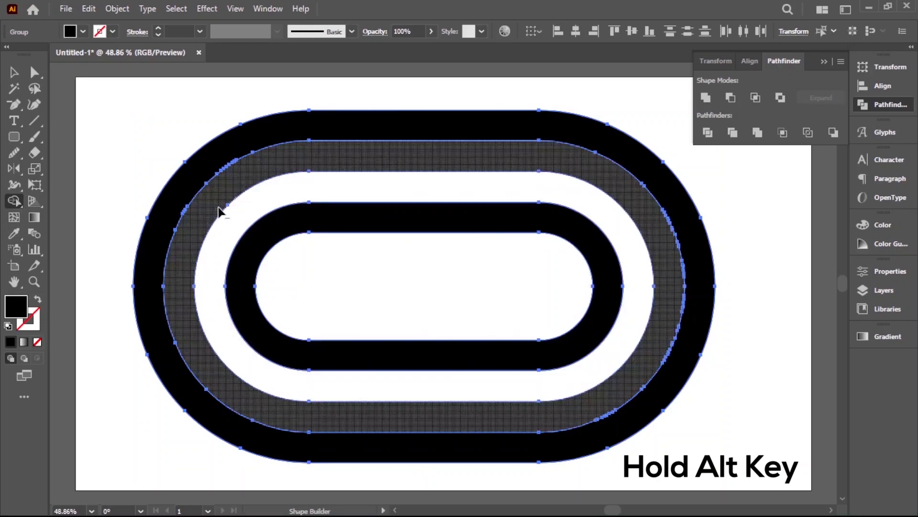
alt+click(218, 208)
click(14, 72)
click(102, 116)
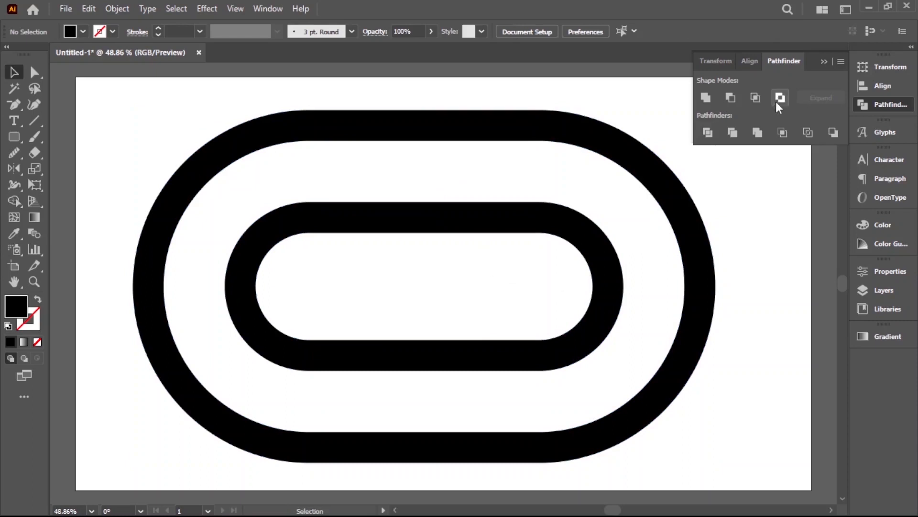
Step: Select all the concentric rings and scale them uniformly to 75%
click(822, 61)
drag(627, 205, 440, 291)
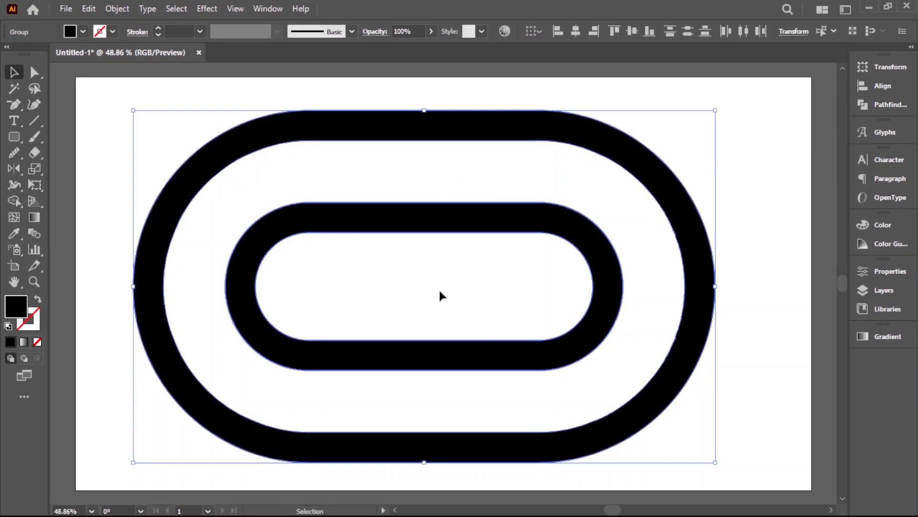
double_click(39, 167)
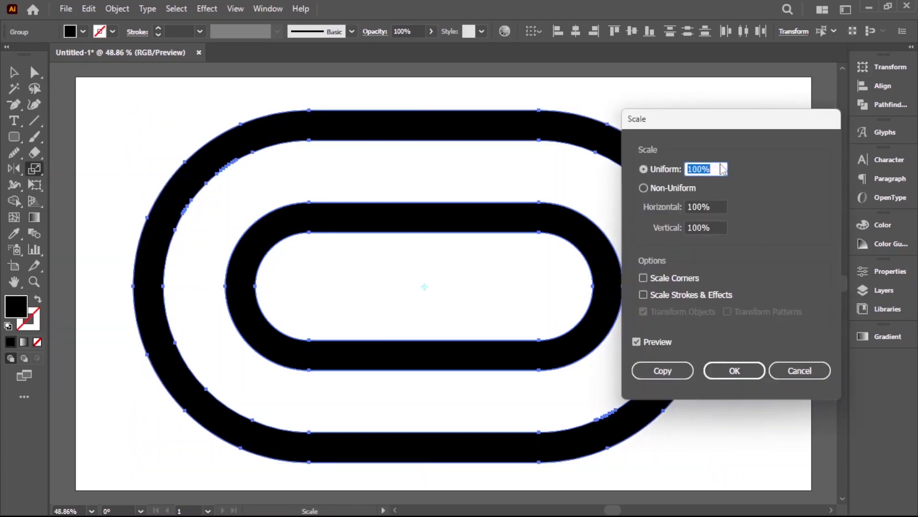
drag(707, 121, 690, 115)
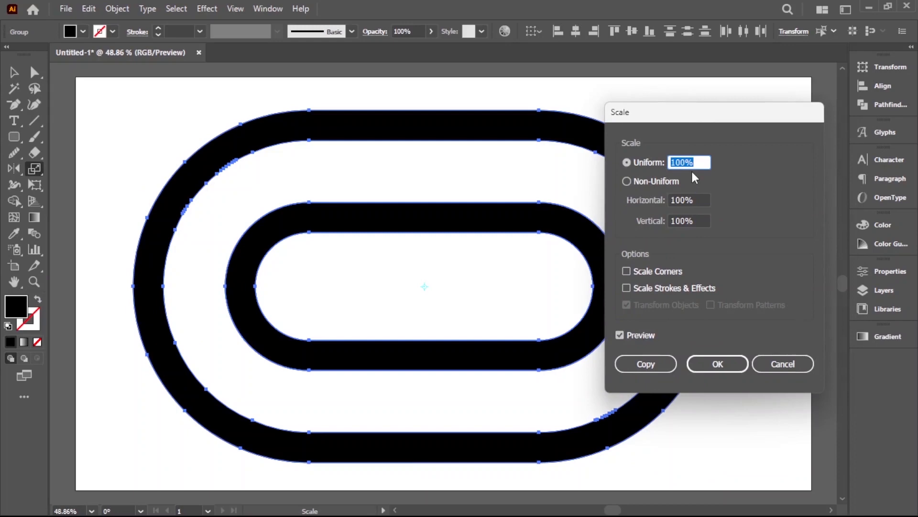
text(75)
click(702, 363)
click(14, 71)
click(259, 156)
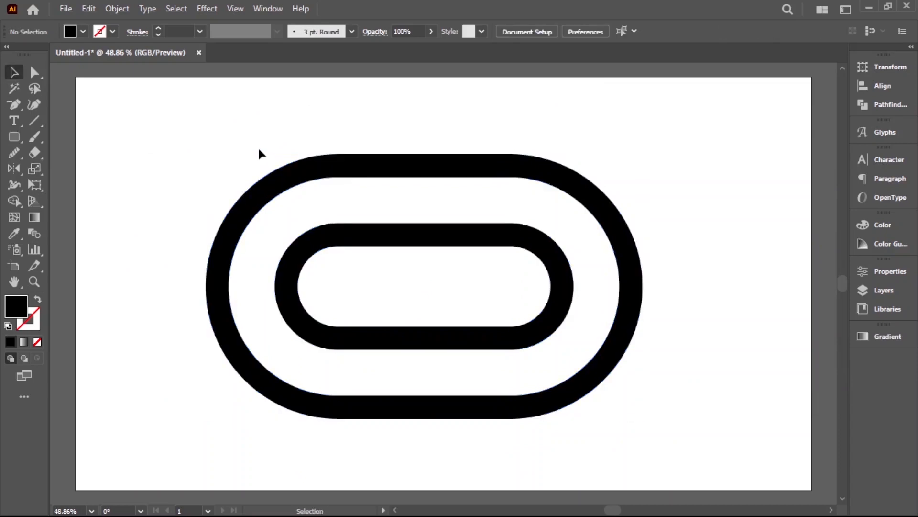
Step: Scale both rings uniformly by a further 75%
drag(267, 135, 598, 294)
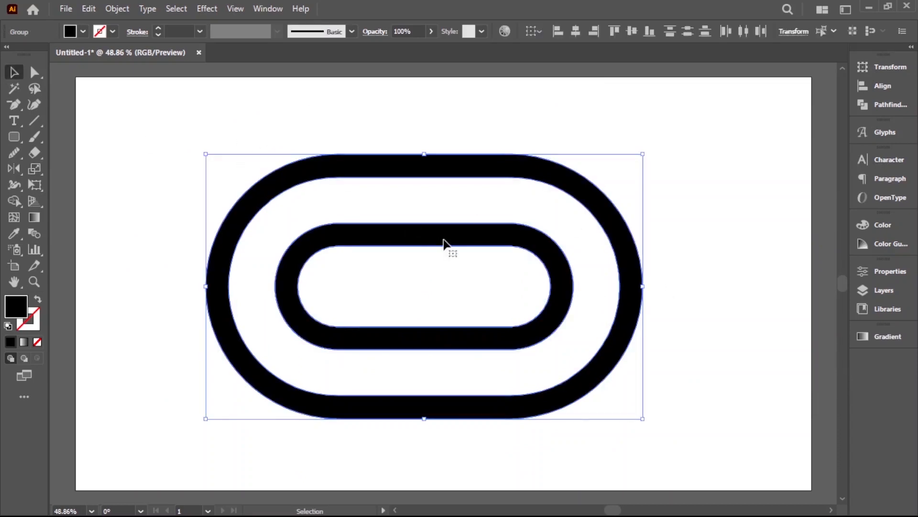
double_click(35, 169)
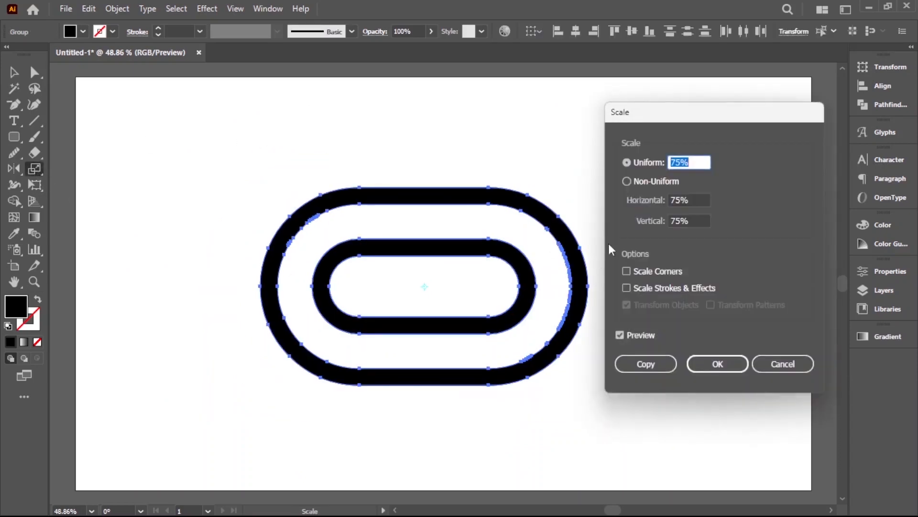
click(713, 356)
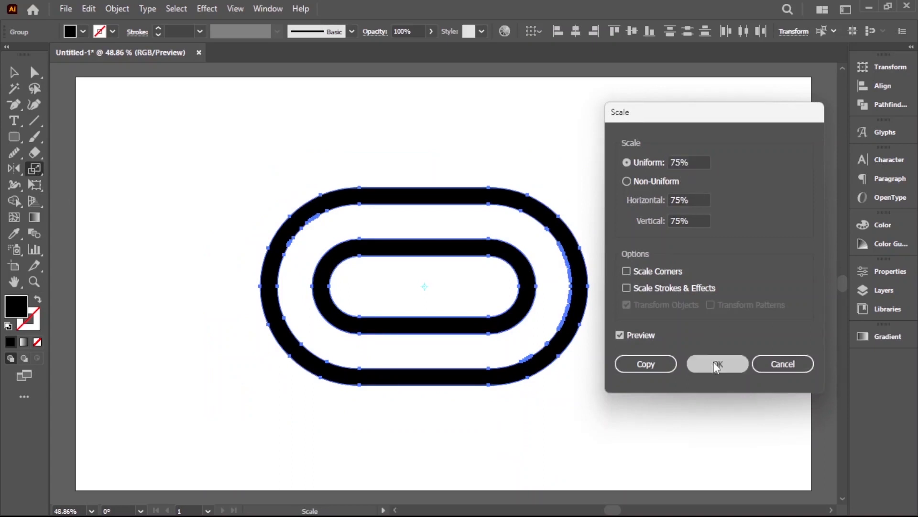
click(13, 71)
click(288, 154)
Step: Move the two rings up and to the right on the artboard and group them
drag(289, 162, 600, 333)
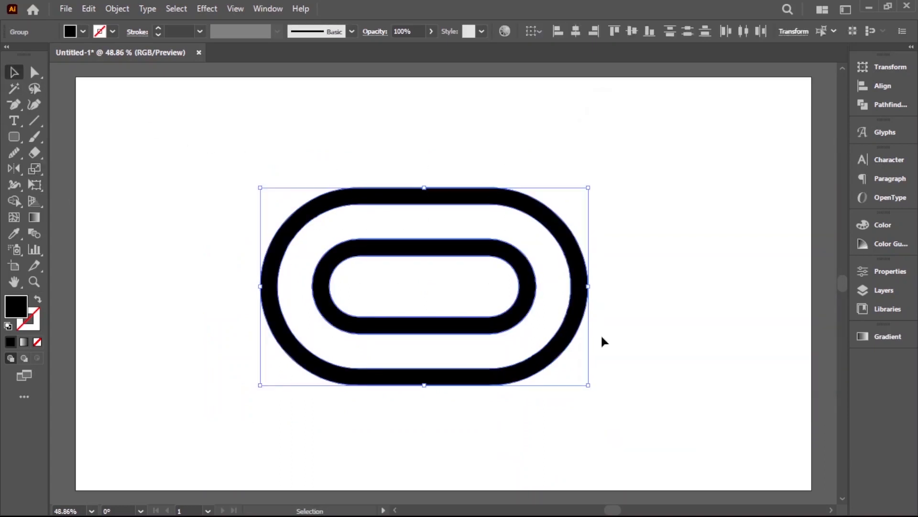
drag(538, 284, 588, 217)
click(661, 357)
click(578, 245)
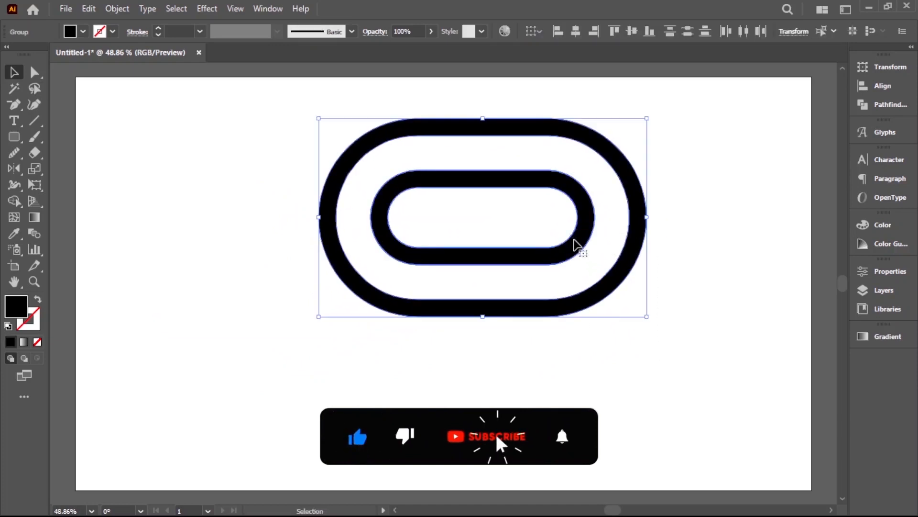
right_click(575, 247)
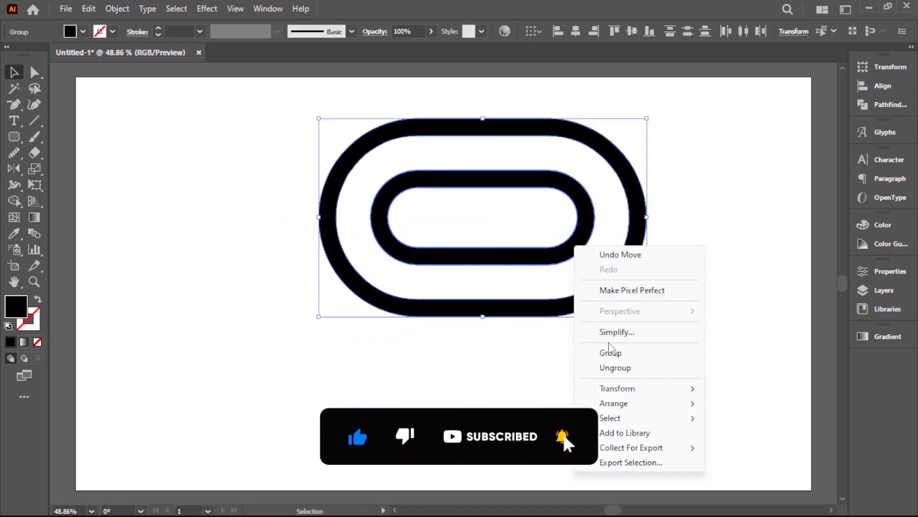
click(610, 352)
click(576, 318)
click(551, 258)
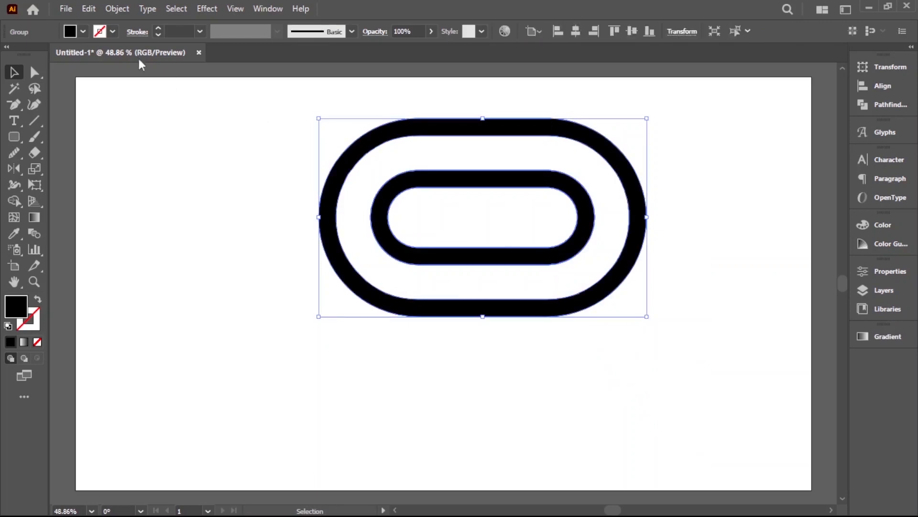
Step: Copy the ring group, paste it in front and move the copy straight down so it overlaps the original's lower part
click(88, 9)
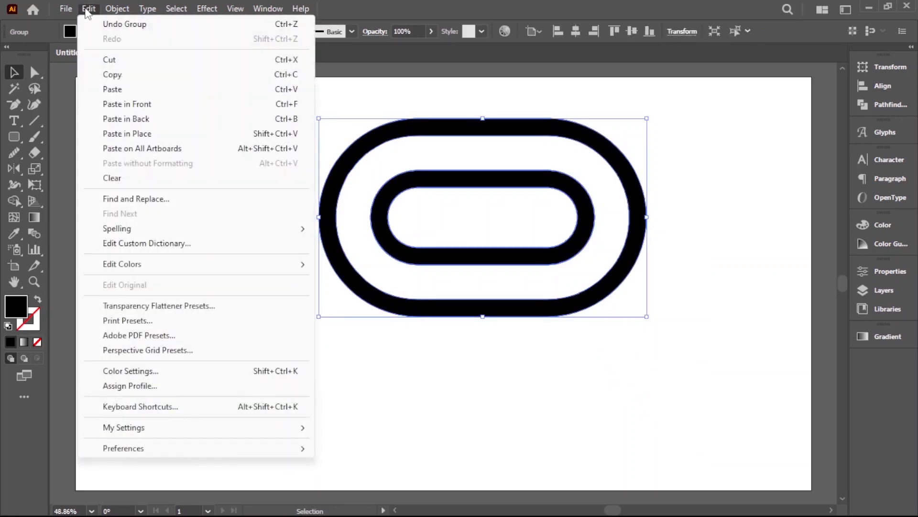
click(125, 76)
click(91, 10)
click(131, 101)
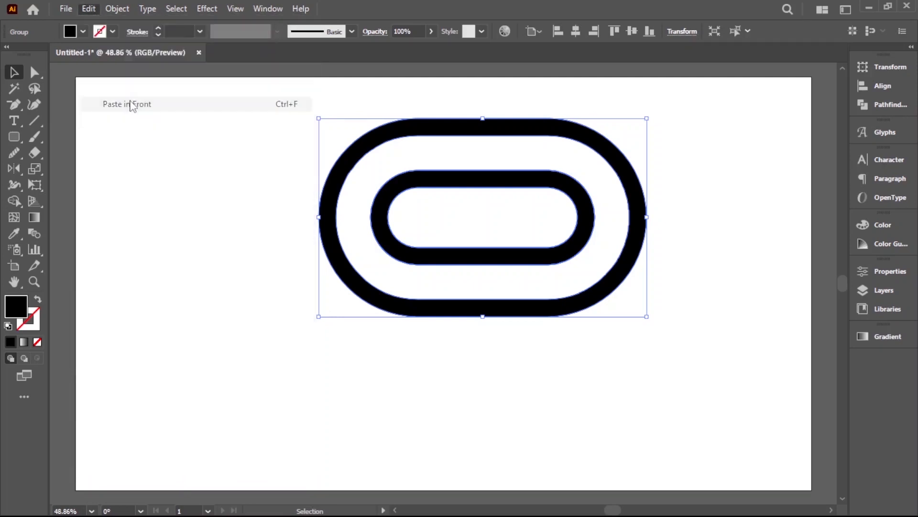
click(514, 376)
drag(553, 260, 545, 383)
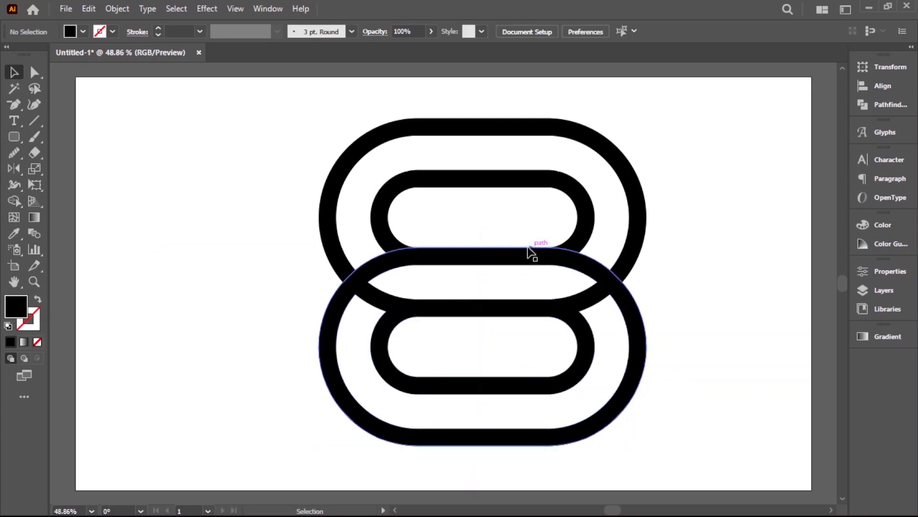
key(ctrl+a)
click(683, 328)
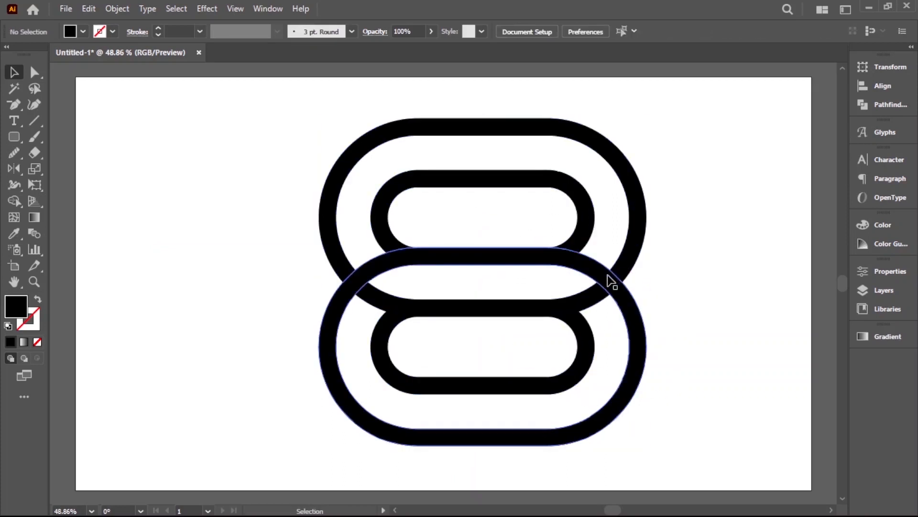
Step: Copy the lower ring group and paste a duplicate of it
click(497, 385)
click(89, 8)
click(115, 71)
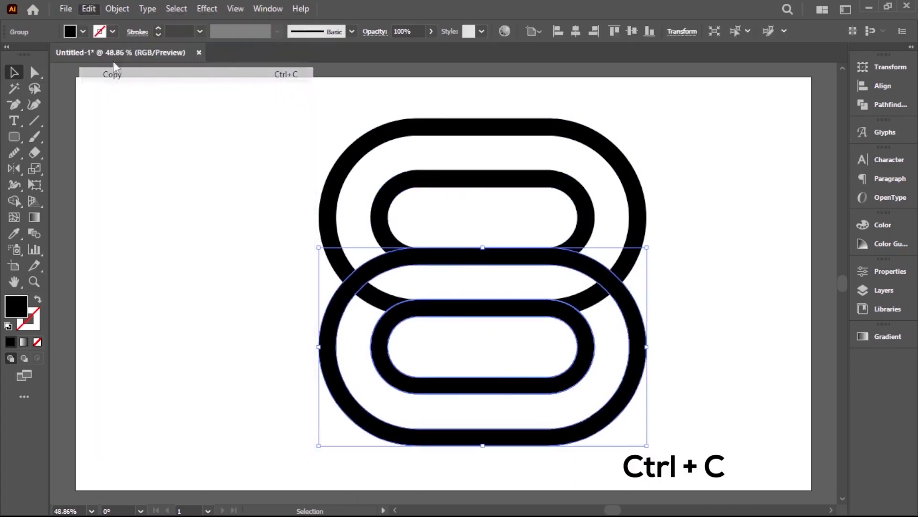
click(88, 9)
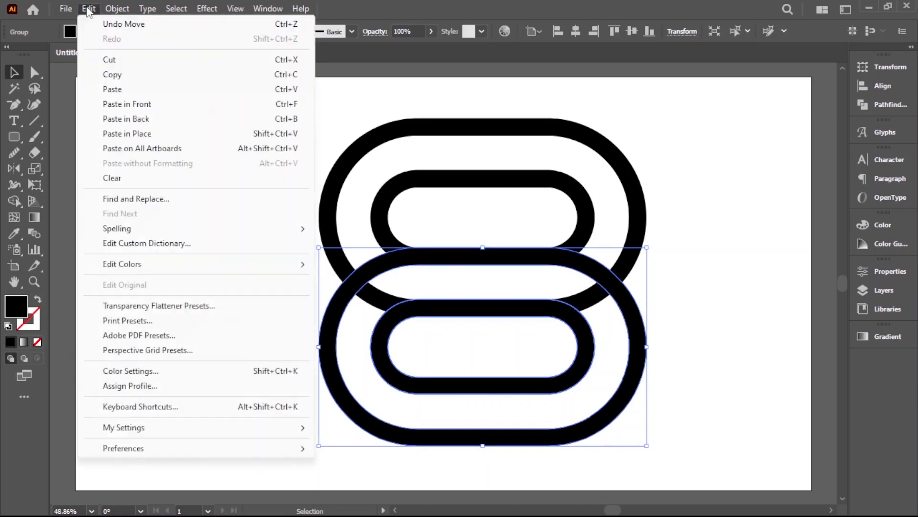
click(123, 90)
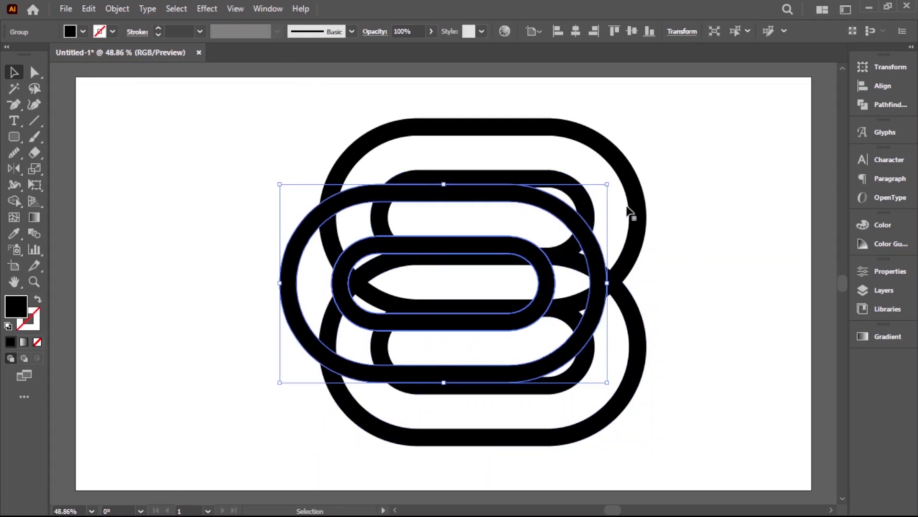
Step: Move the pasted ring group to the left of the stacked rings and rotate it 90° so it stands vertically
click(690, 241)
drag(602, 249, 421, 251)
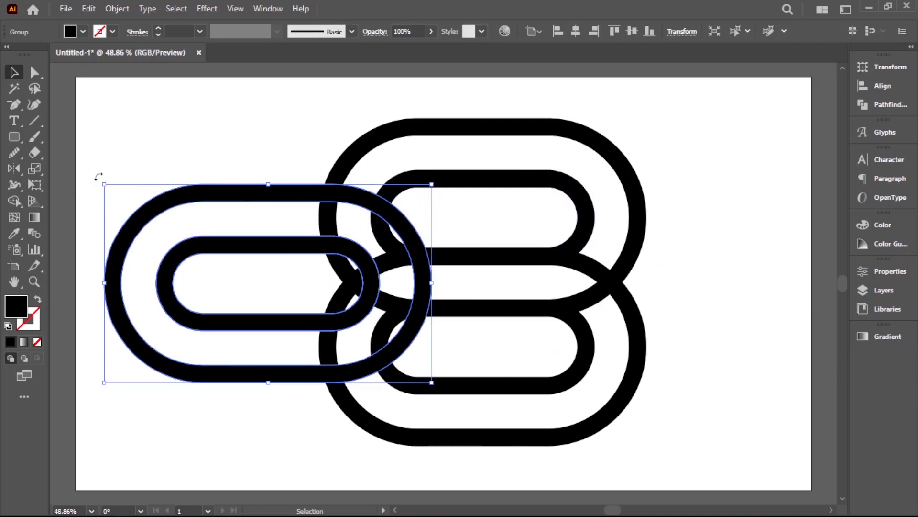
drag(98, 176, 368, 133)
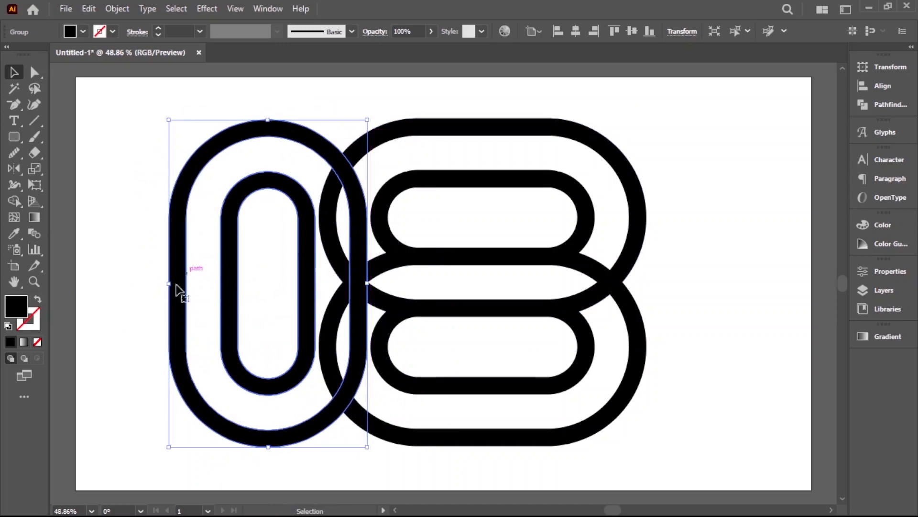
click(136, 321)
Step: Select the two stacked horizontal ring groups and group them together
scroll(404, 292, down, 2)
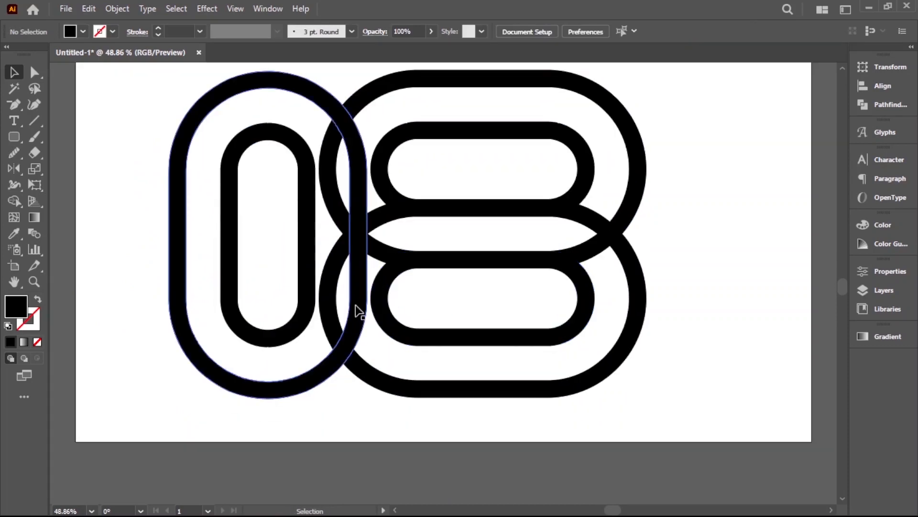
click(517, 308)
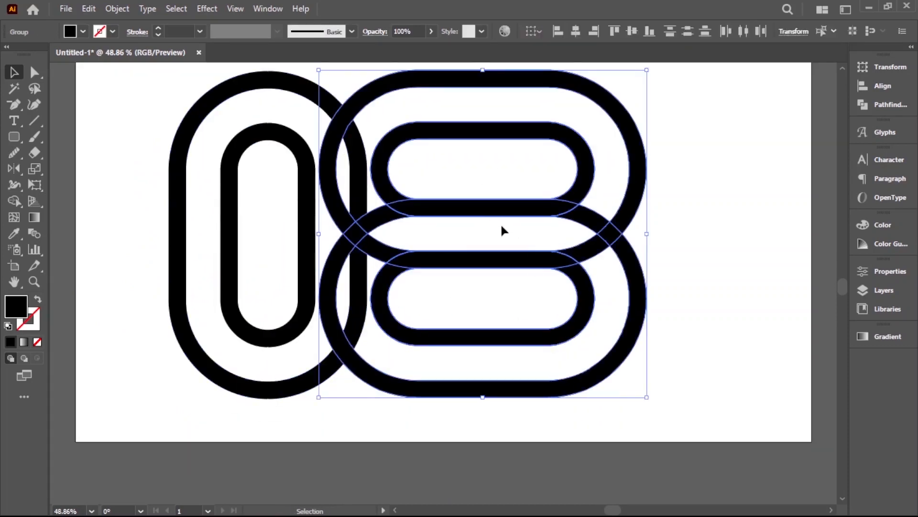
click(116, 9)
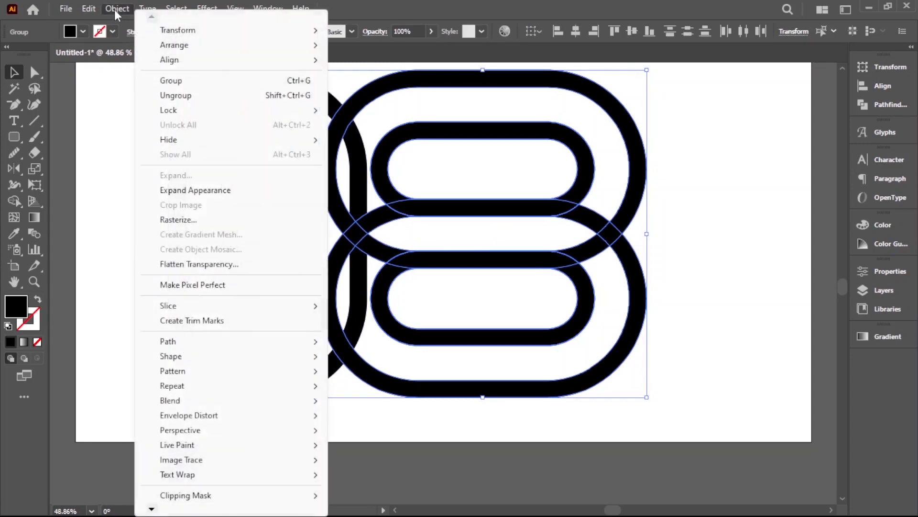
click(161, 80)
click(154, 124)
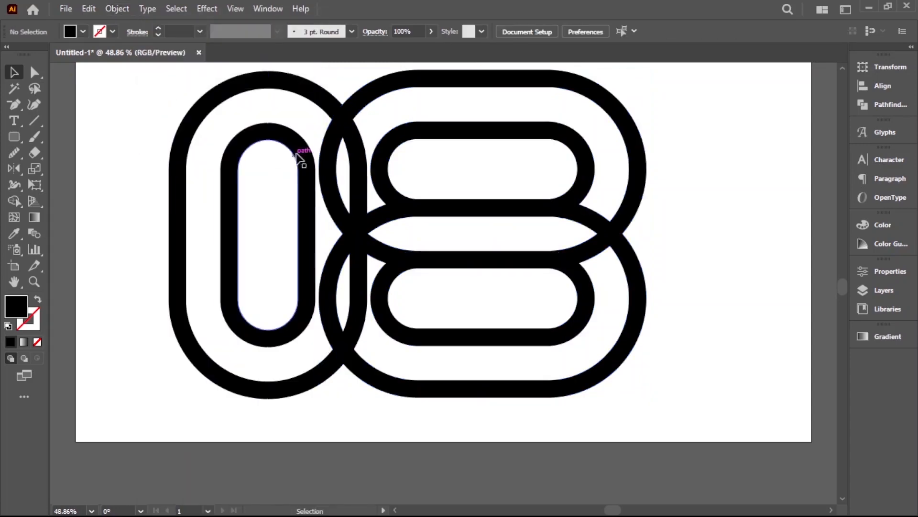
Step: Select the vertical ring group and the stacked pair and align their left edges
click(407, 143)
shift+click(291, 92)
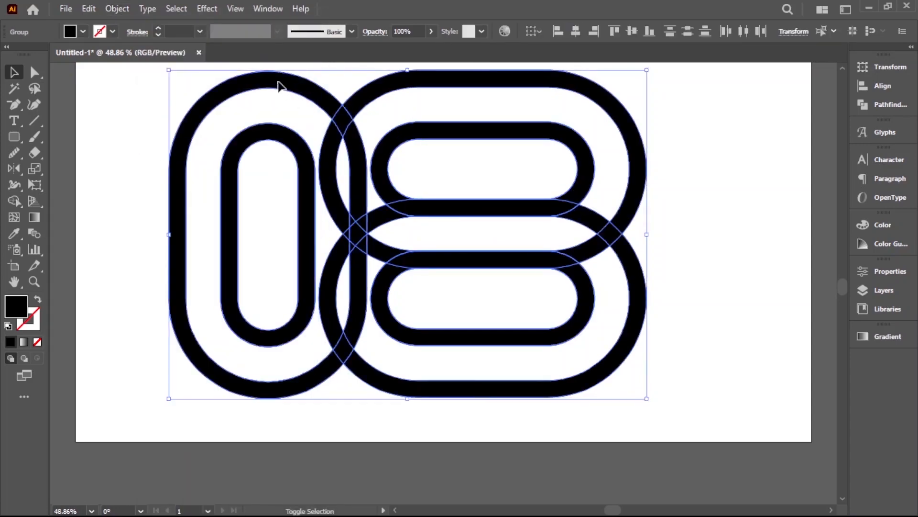
click(553, 35)
click(627, 245)
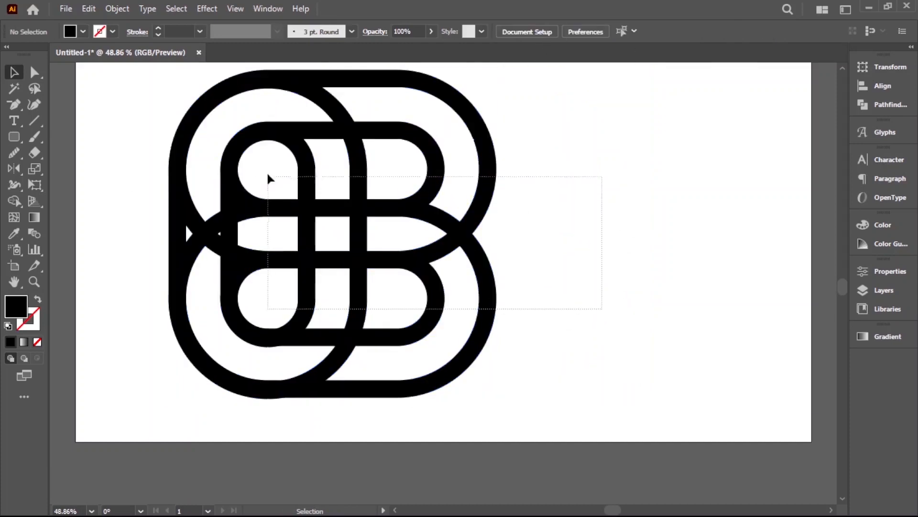
Step: Select the whole overlapping design and move it right toward the artboard's centre
key(ctrl+a)
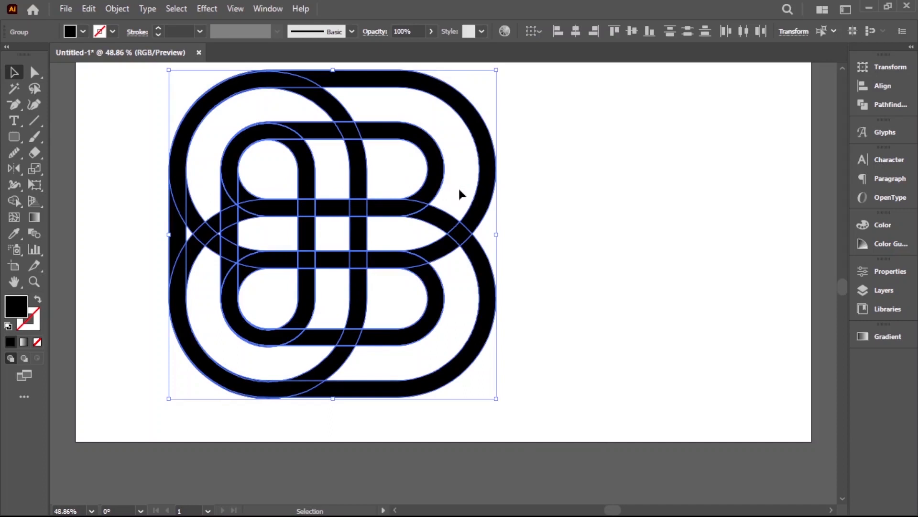
scroll(459, 192, up, 3)
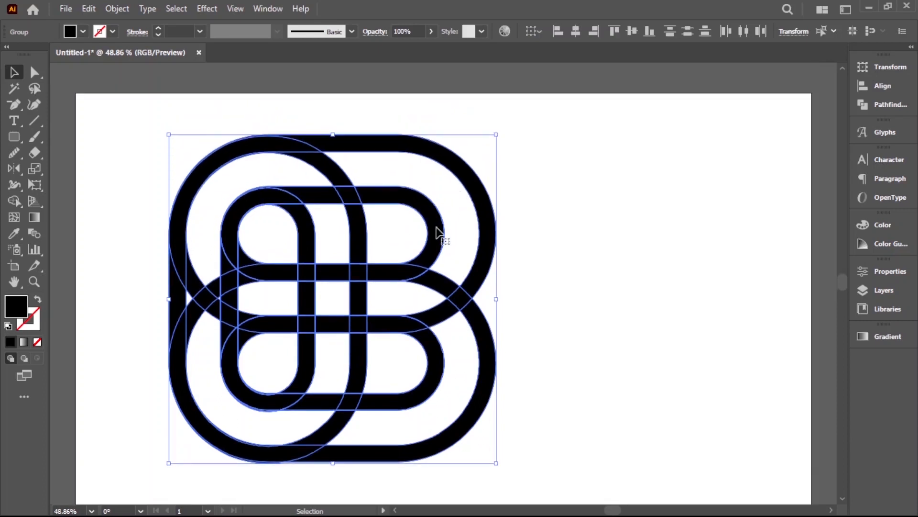
drag(438, 234, 541, 232)
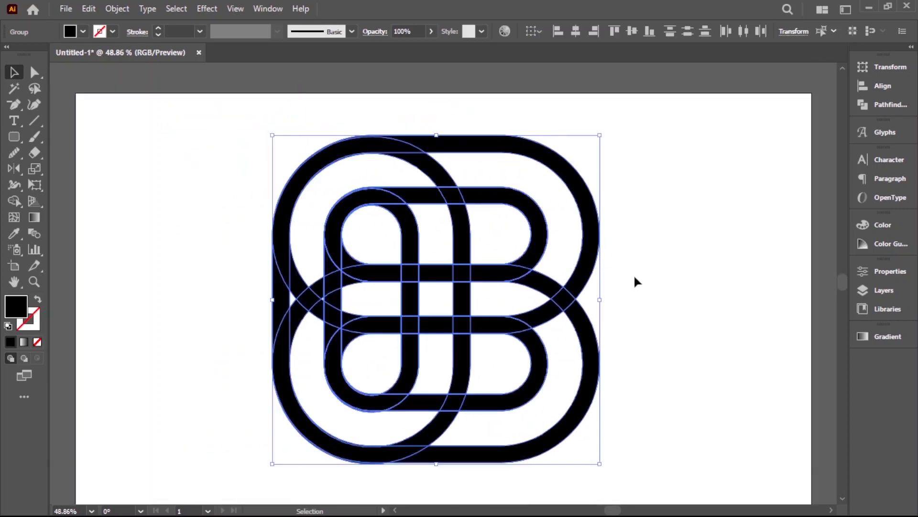
click(246, 234)
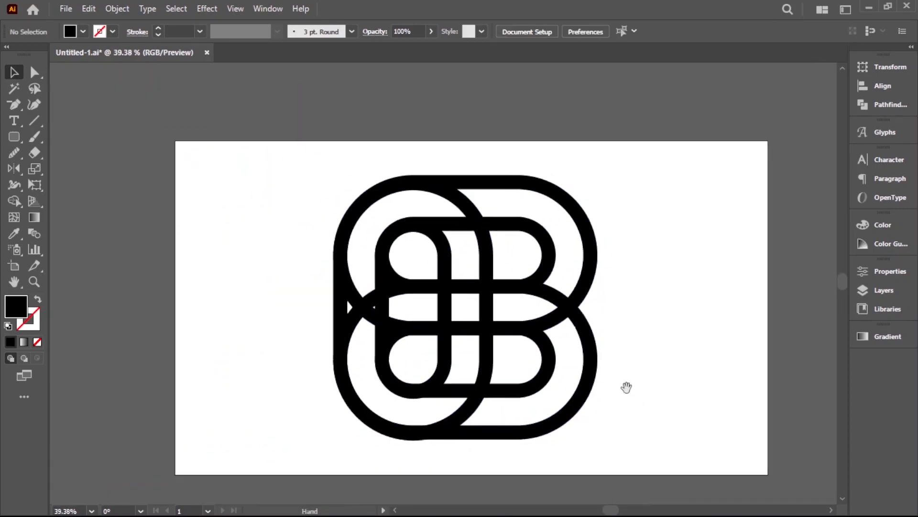
scroll(625, 385, up, 4)
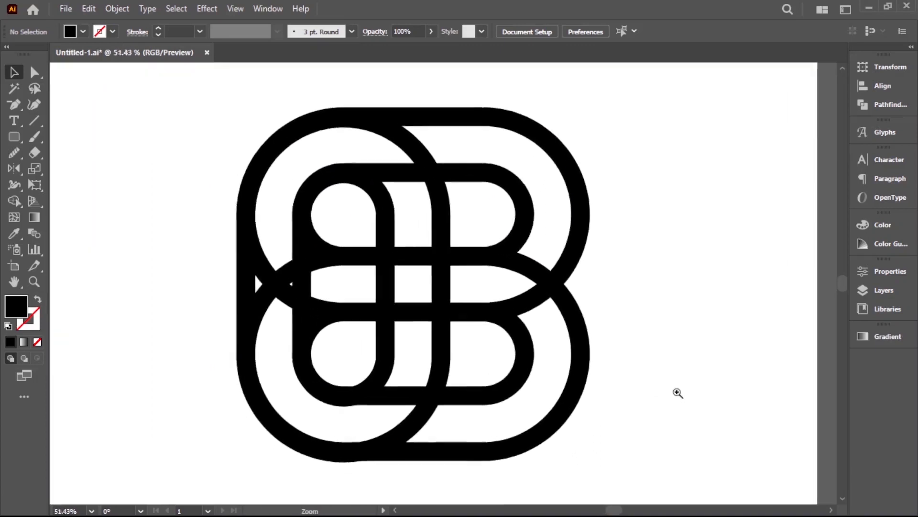
Step: Select the whole design and use Shape Builder to delete the segments crossing the lower bowl, the central band and the C-shaped band
drag(669, 393, 666, 387)
drag(188, 115, 684, 434)
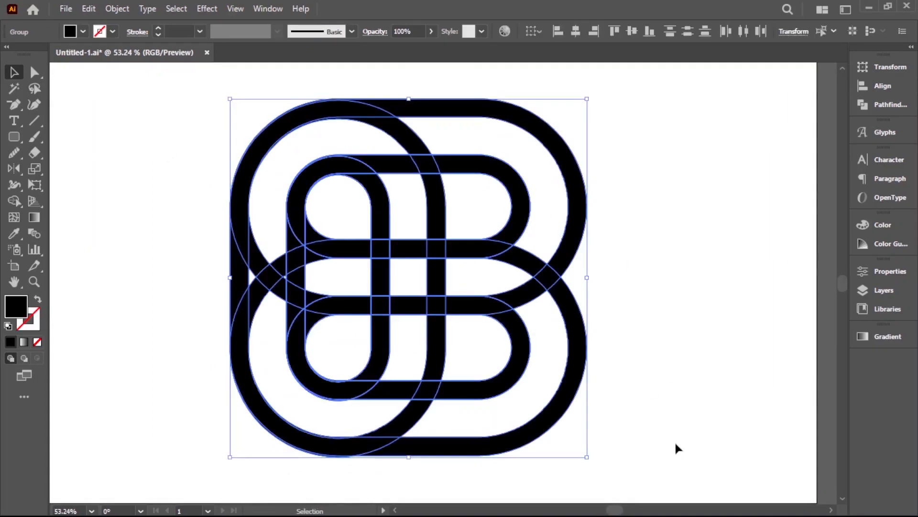
click(14, 201)
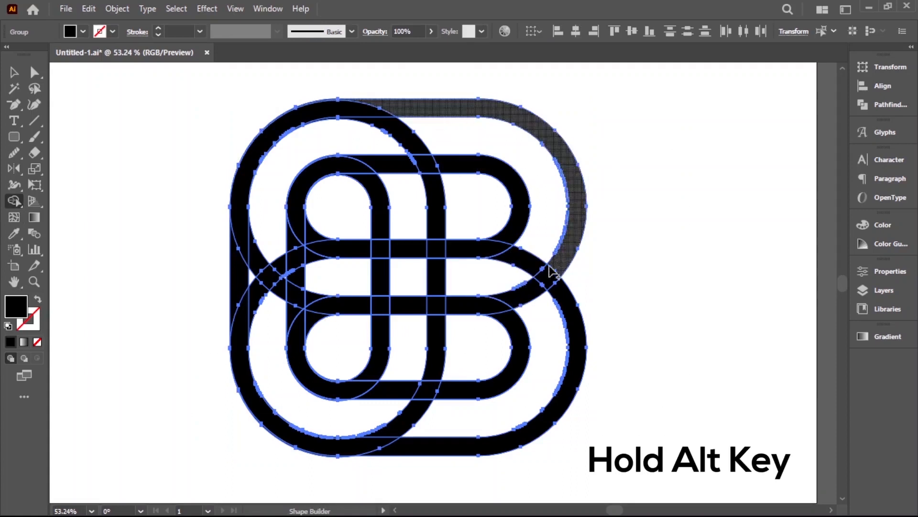
alt+click(530, 295)
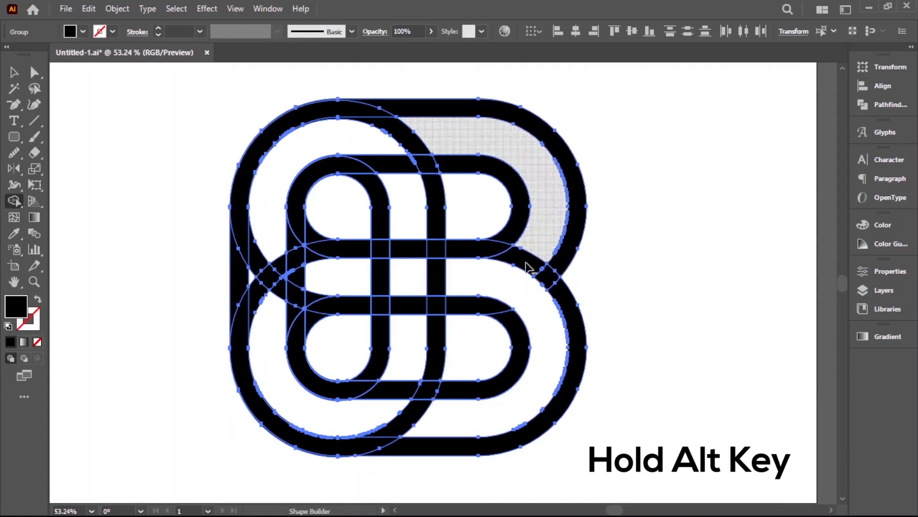
alt+click(384, 276)
alt+click(393, 168)
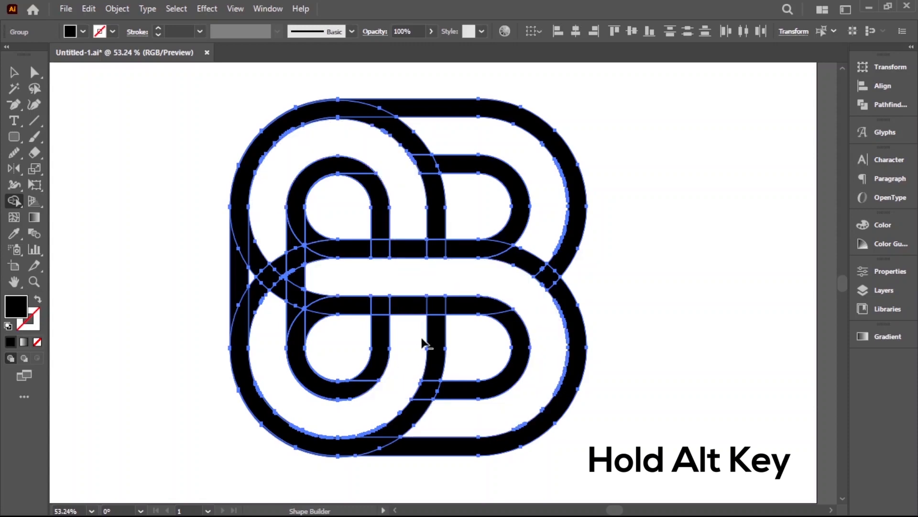
Step: Delete the crossing pieces inside the C's vertical stem and the two horizontal bar segments inside its inner opening with Shape Builder
alt+click(255, 262)
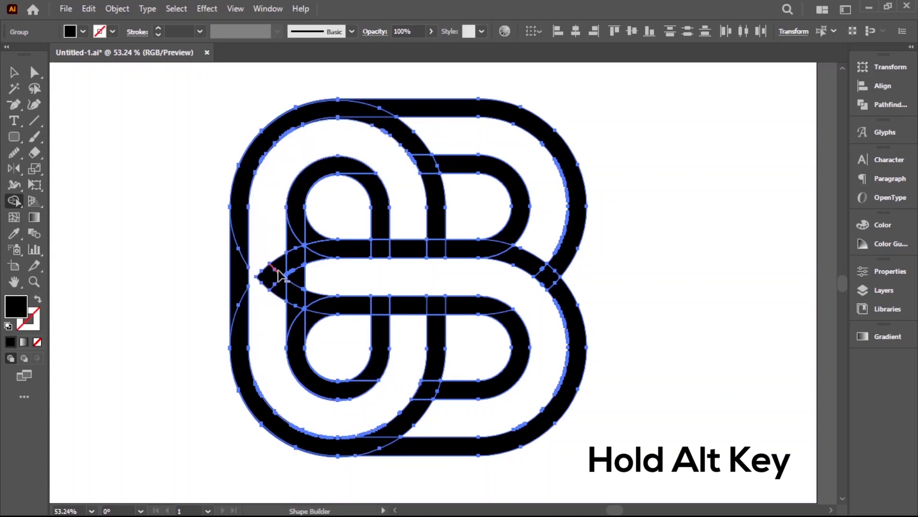
alt+click(276, 285)
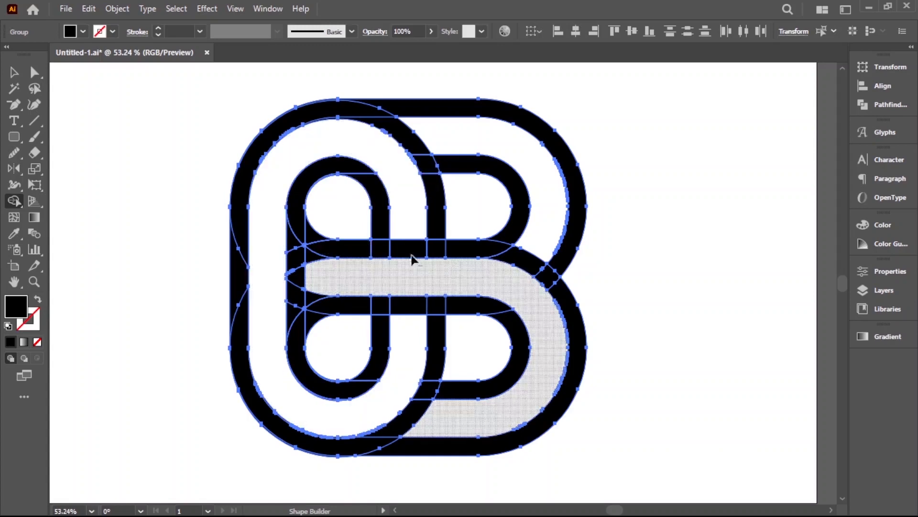
alt+click(353, 253)
alt+click(345, 305)
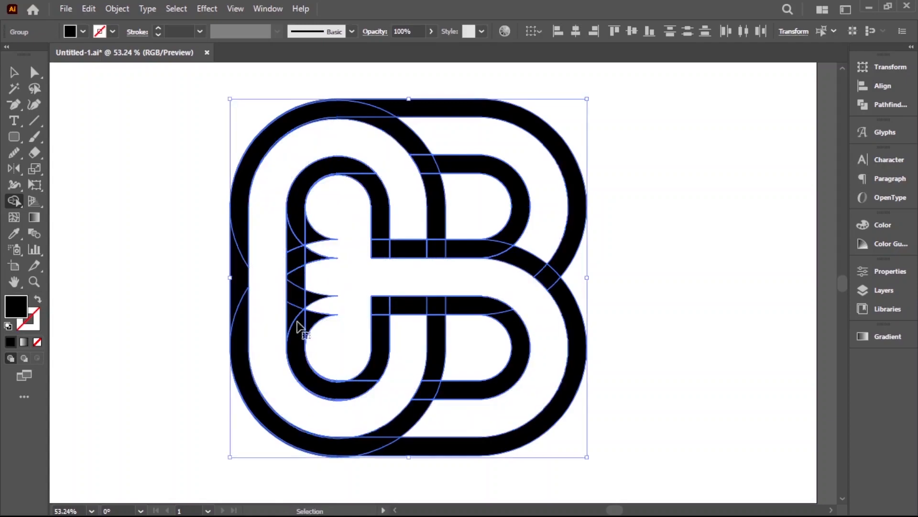
Step: Delete the four leftover pointed slivers along the inner edge of the C's stem with Shape Builder
scroll(304, 310, up, 3)
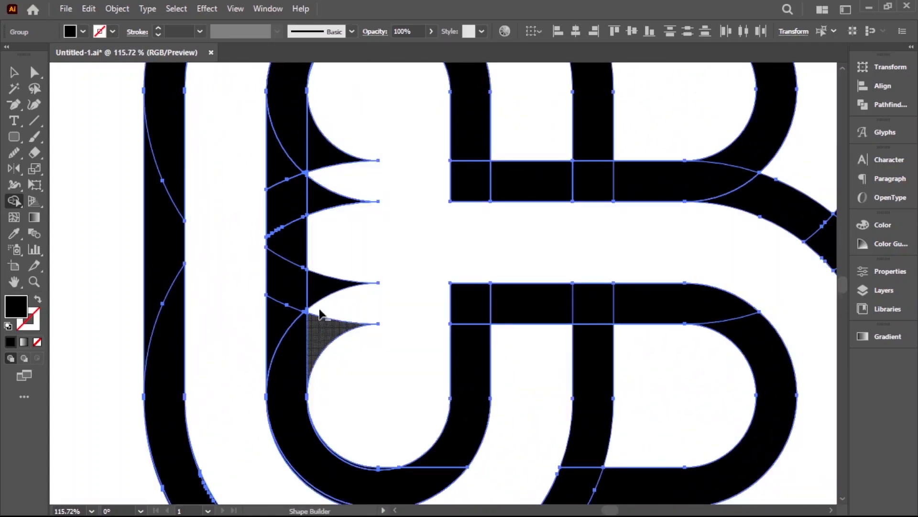
alt+click(318, 320)
alt+click(314, 288)
alt+click(314, 209)
alt+click(319, 158)
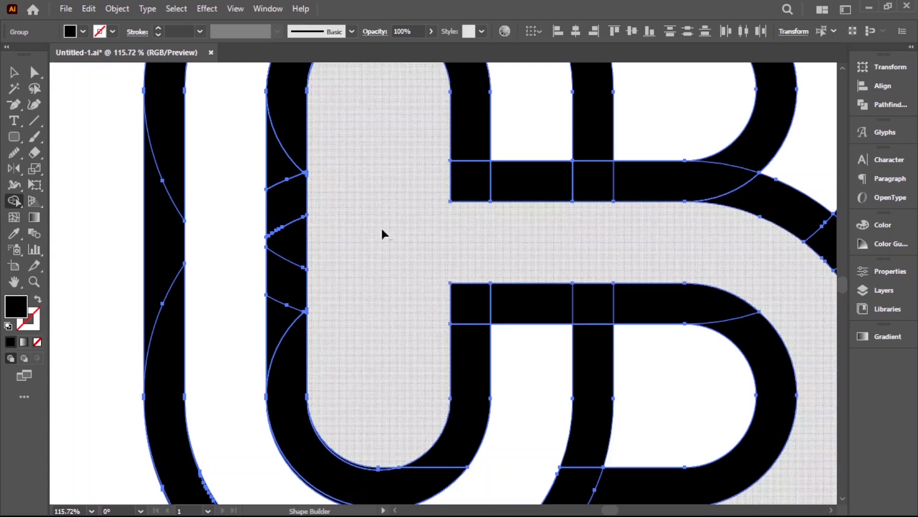
Step: Select the whole trimmed design and unite it into one shape with Pathfinder
ctrl+alt+click(488, 275)
ctrl+alt+click(488, 275)
ctrl+alt+click(488, 275)
ctrl+alt+click(488, 275)
click(14, 73)
drag(226, 170, 627, 392)
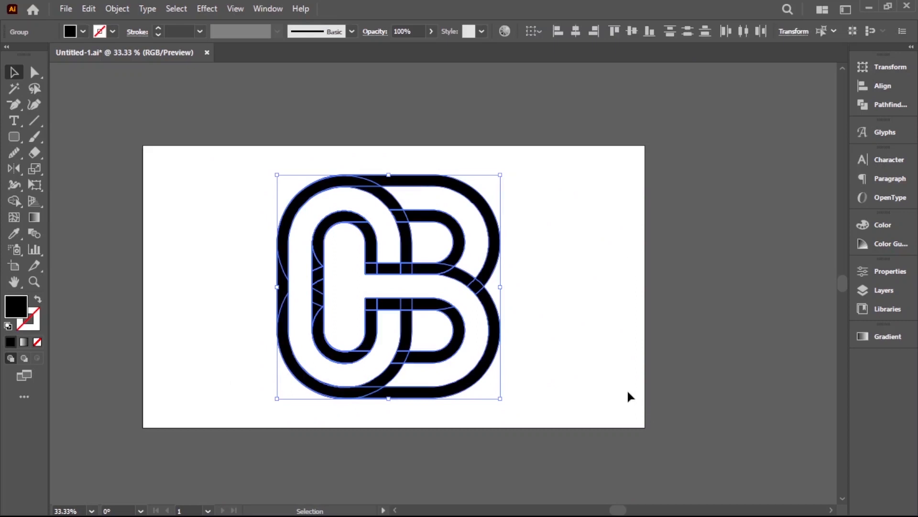
click(871, 107)
click(707, 97)
click(622, 264)
Step: Scale the united CB logo uniformly to 25% and move it slightly left on the artboard
drag(220, 163, 639, 415)
click(637, 414)
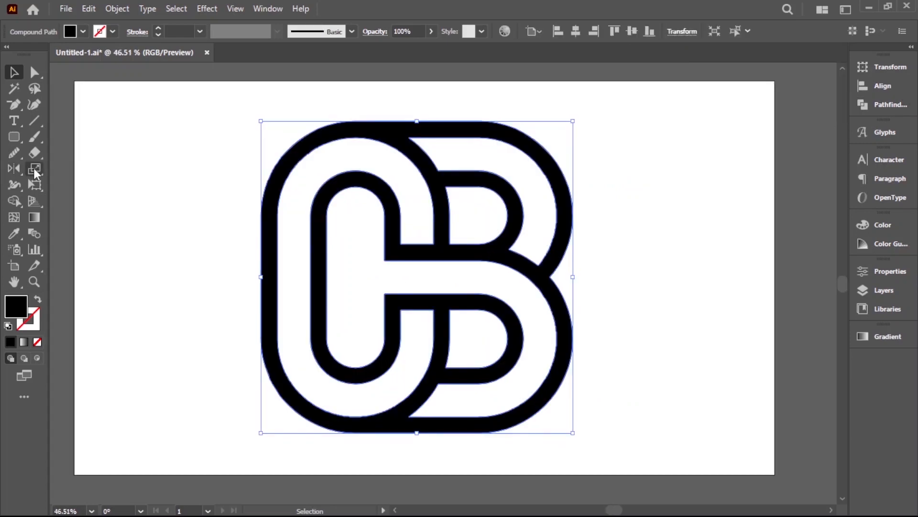
double_click(35, 169)
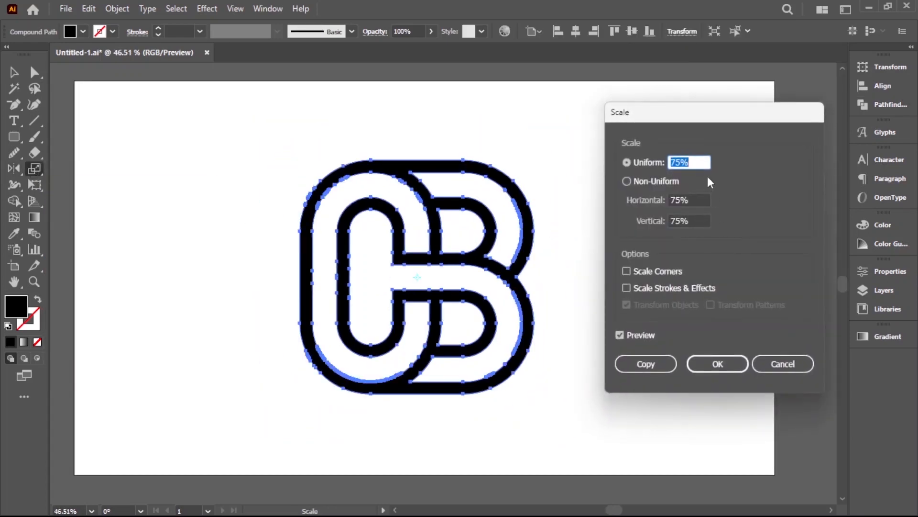
text(25)
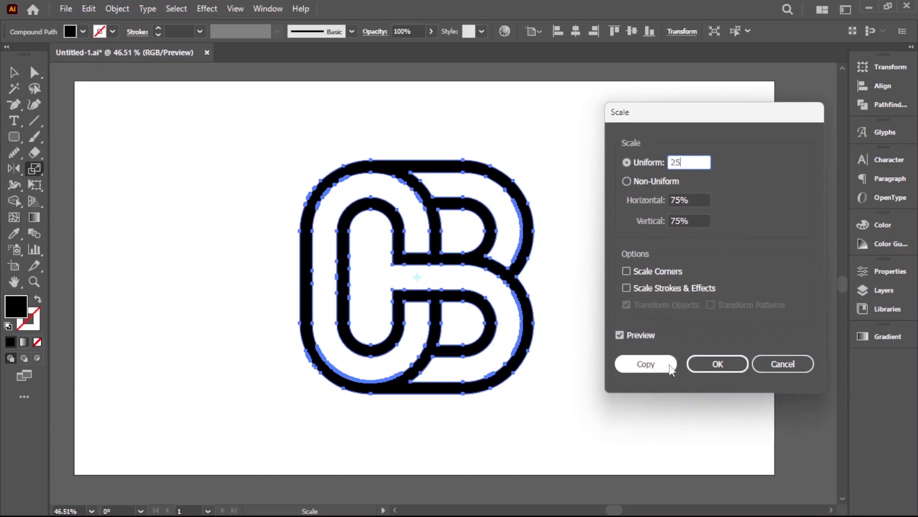
click(703, 363)
click(13, 73)
drag(426, 278, 404, 278)
click(433, 340)
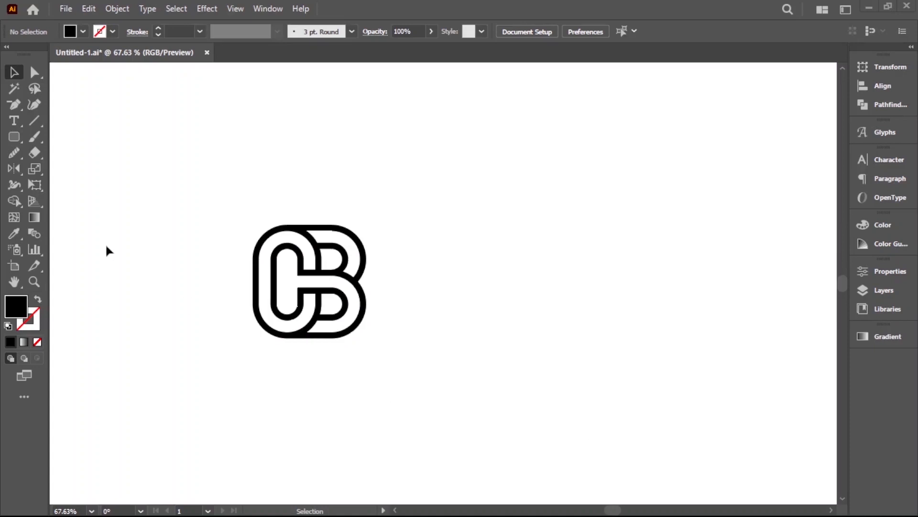
Step: Add the text CLEAR BRIGHT to the right of the logo, using the Anton font at 72 pt
click(14, 120)
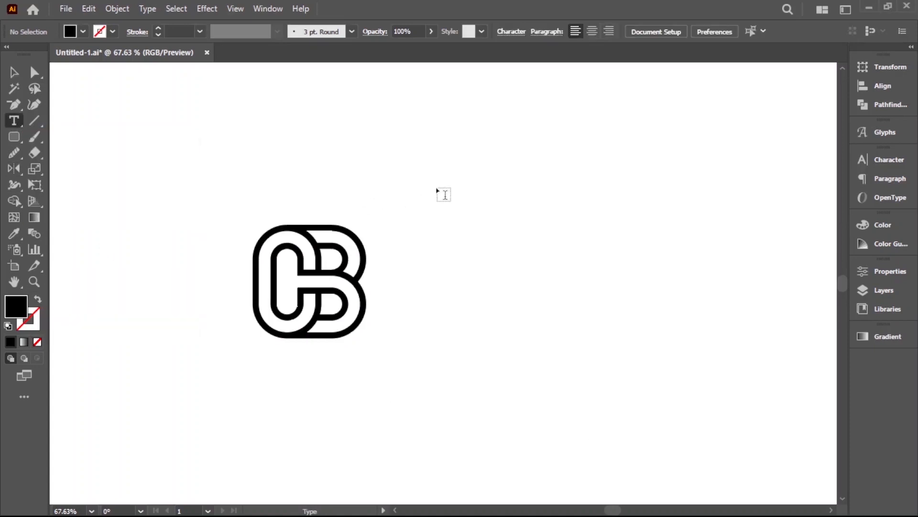
click(425, 273)
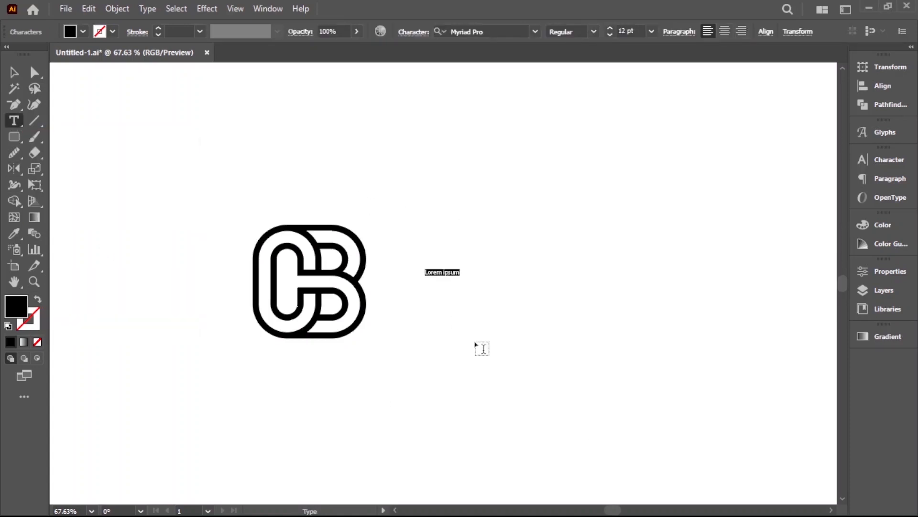
click(535, 31)
click(621, 184)
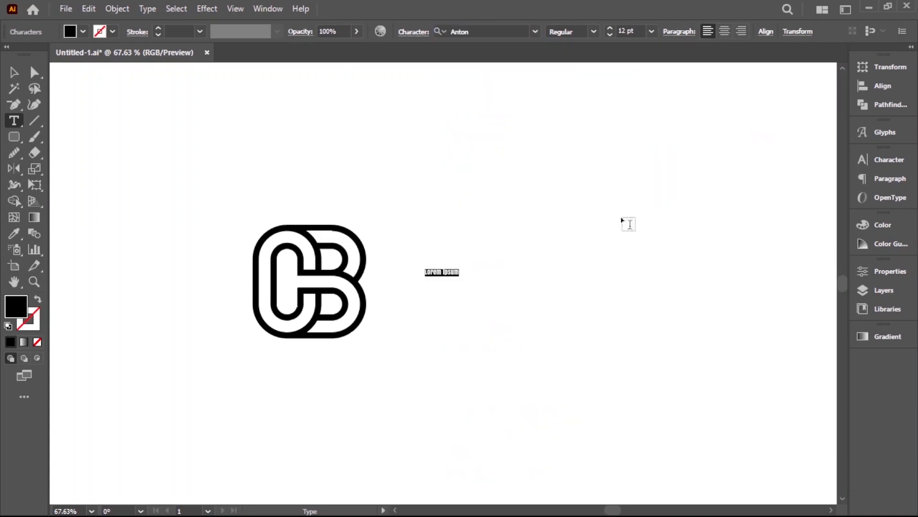
click(651, 31)
click(669, 271)
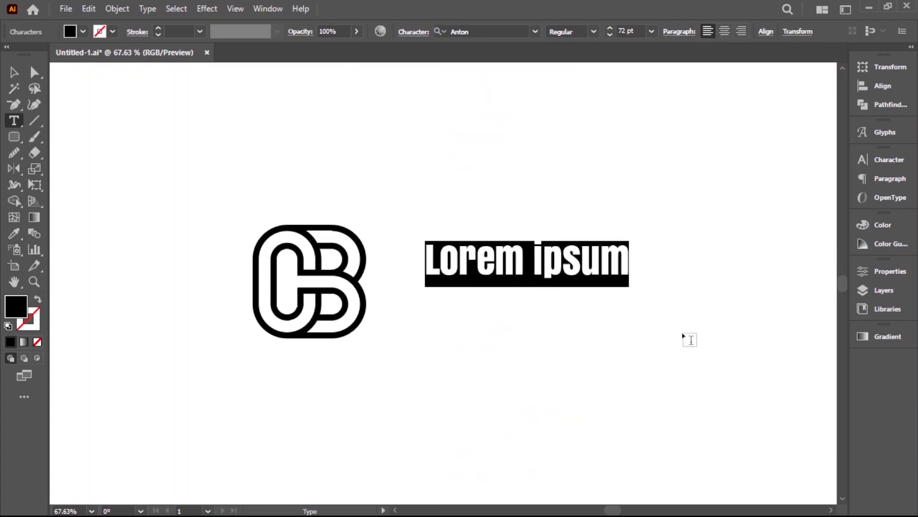
text(CLEAR)
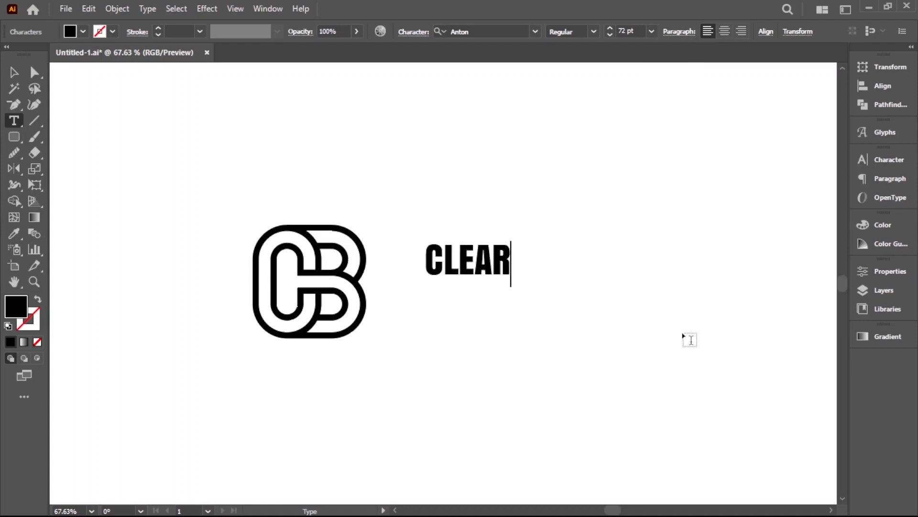
text( BRIGHT)
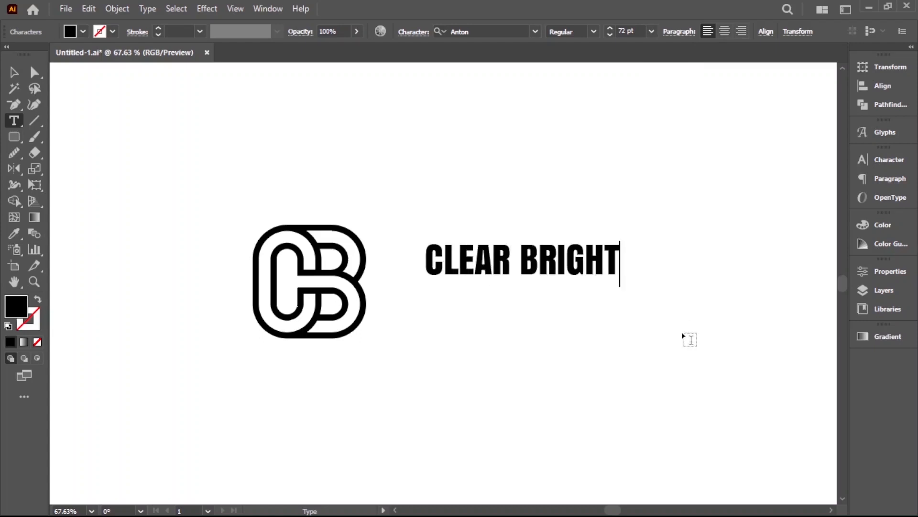
key(Escape)
click(454, 317)
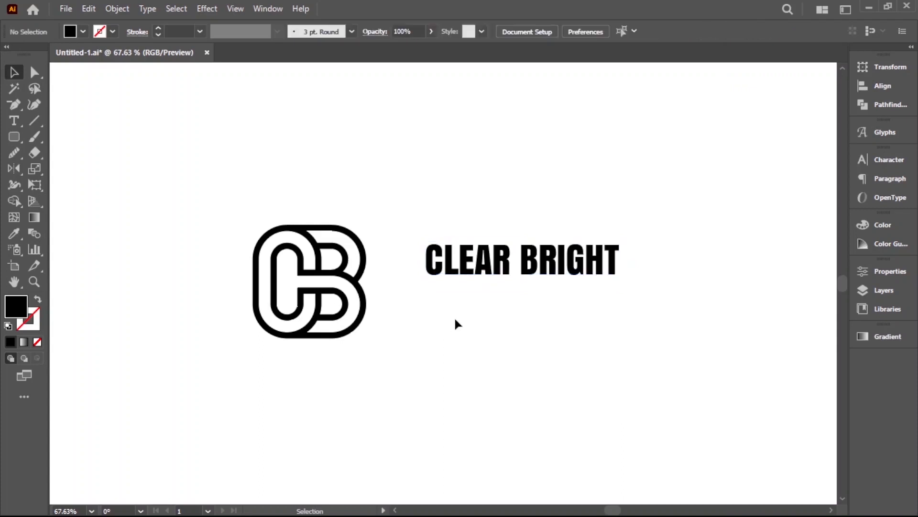
Step: Move the CLEAR BRIGHT text directly beneath the logo, roughly centred under it
drag(501, 268, 296, 366)
click(437, 432)
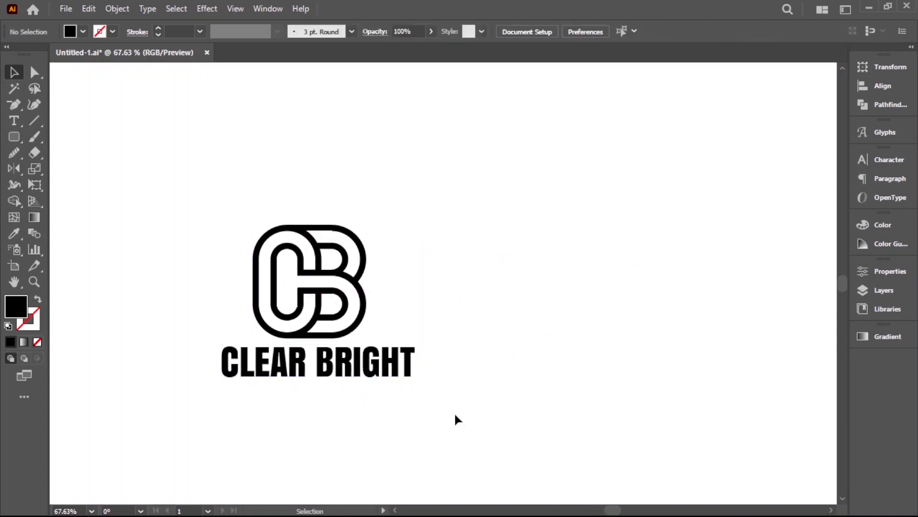
scroll(359, 378, up, 3)
drag(353, 343, 525, 341)
click(551, 423)
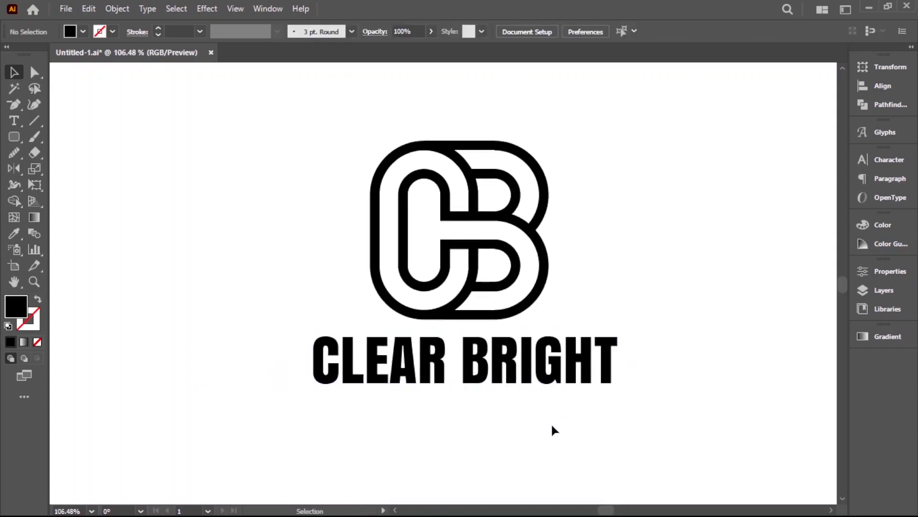
Step: Stretch the CLEAR BRIGHT text vertically from its lower edge to make the letters taller
click(563, 345)
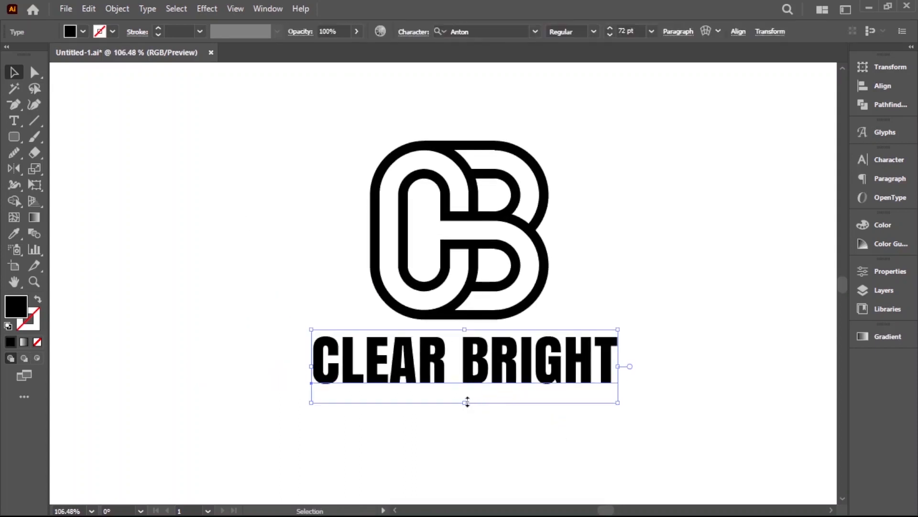
drag(467, 402, 464, 420)
click(662, 376)
Step: Apply a Warp effect to the CLEAR BRIGHT text and choose the Arc Lower style
click(524, 378)
click(207, 9)
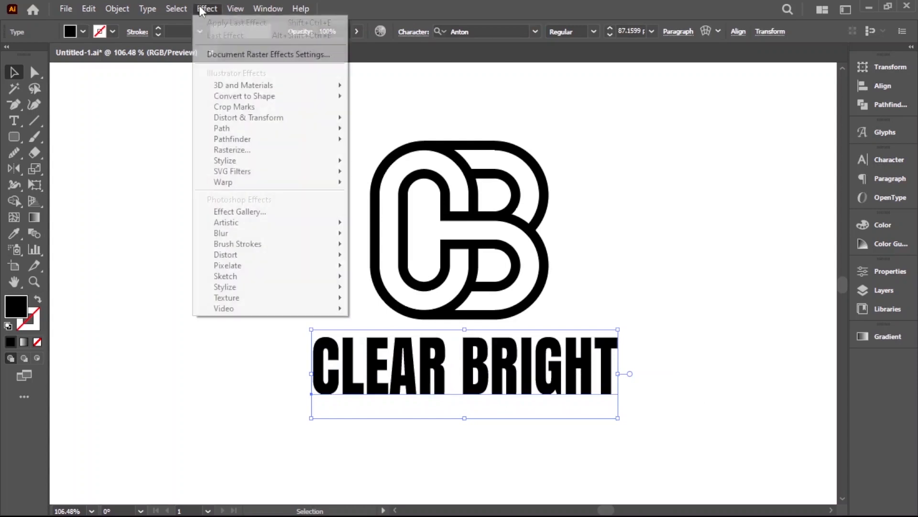
mouse_move(260, 183)
click(376, 185)
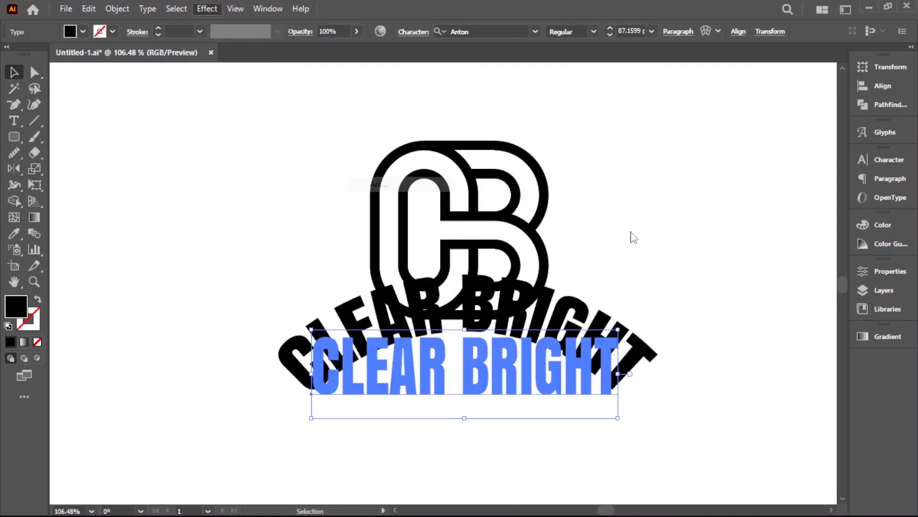
click(695, 216)
click(692, 243)
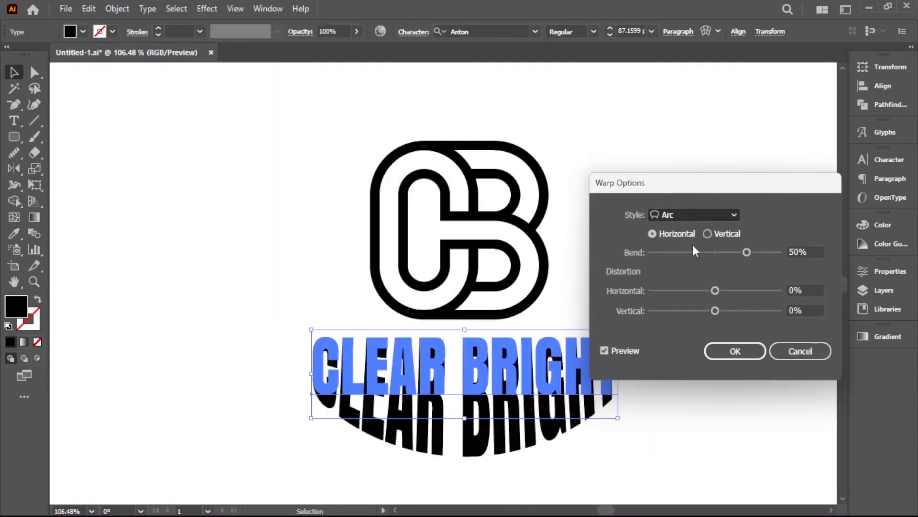
Step: Set the warp's horizontal bend to -20% and apply it to the text
drag(670, 189, 721, 172)
click(757, 234)
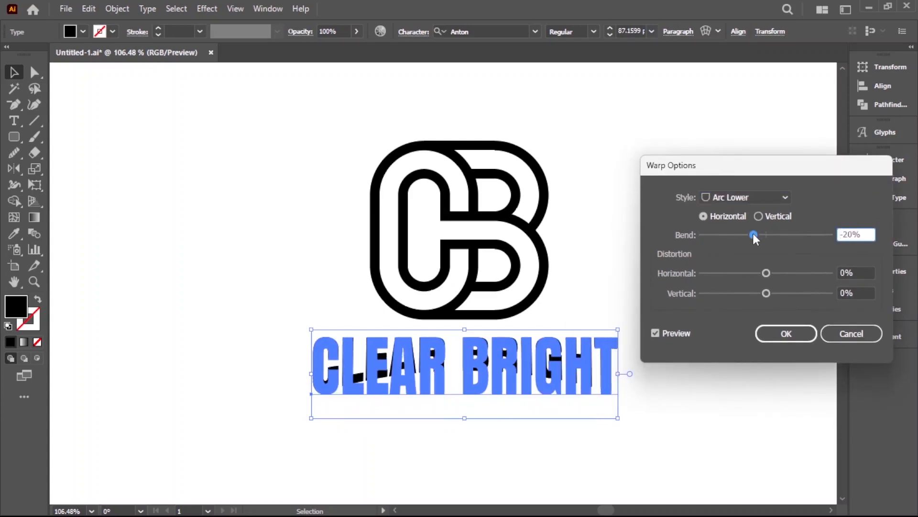
drag(866, 233, 835, 237)
text(20)
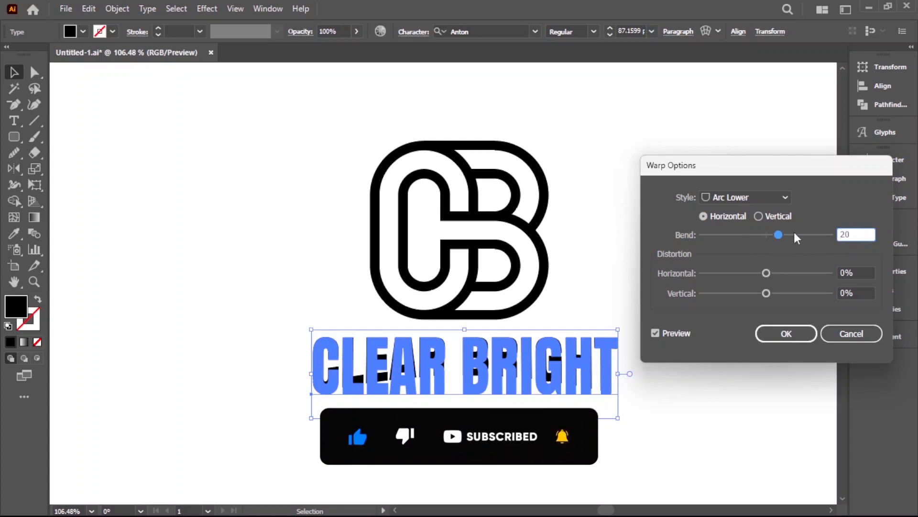
key(BackSpace)
key(BackSpace)
text(-)
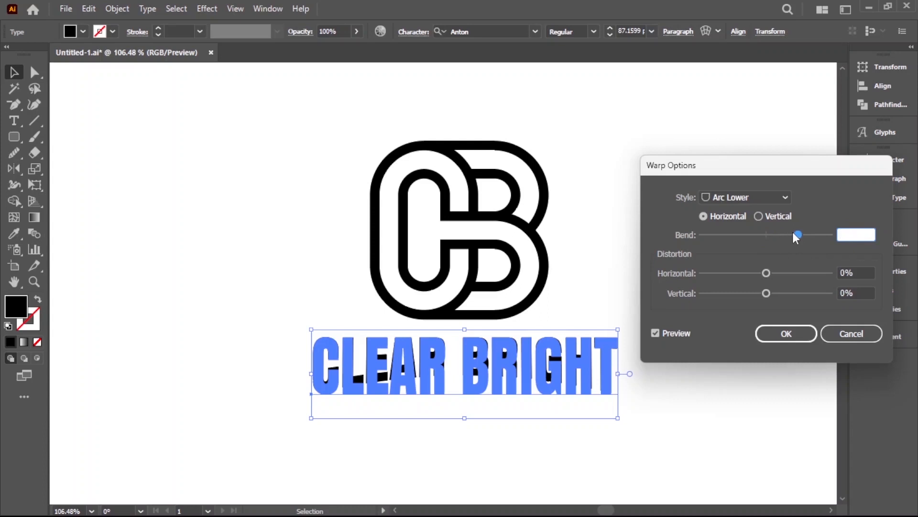
text(20)
click(760, 337)
click(701, 404)
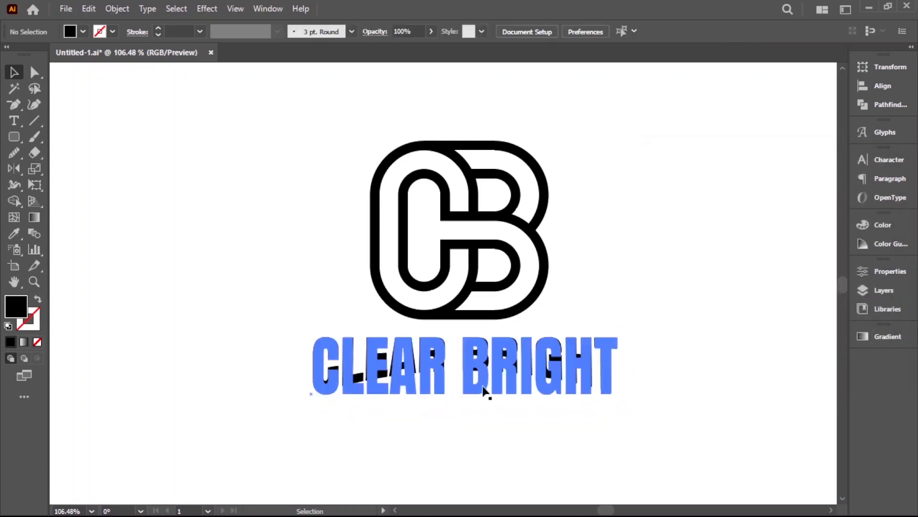
Step: Move the warped text slightly down from the logo and expand its appearance
drag(522, 372, 522, 382)
click(679, 415)
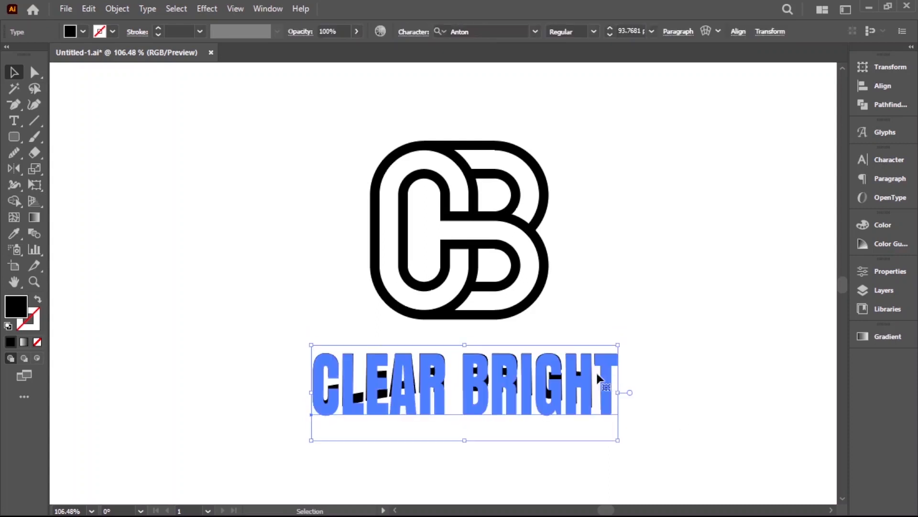
click(121, 9)
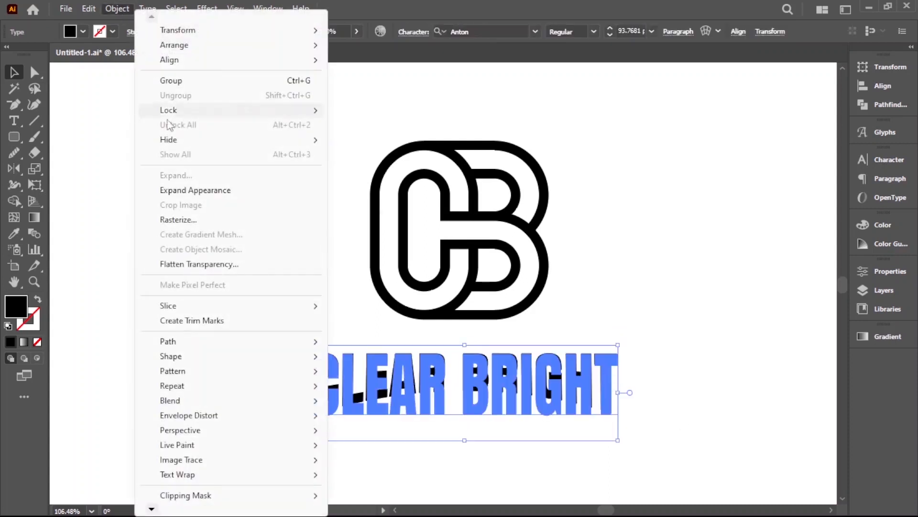
click(203, 191)
click(716, 322)
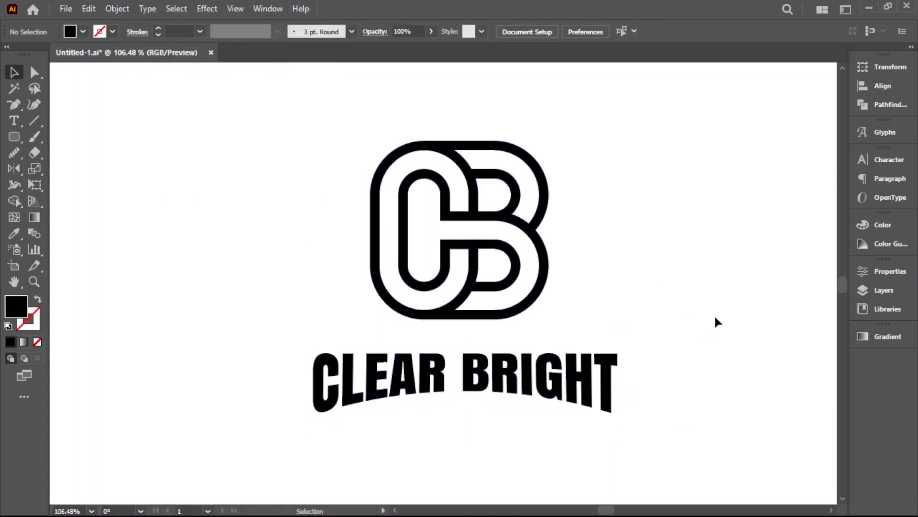
Step: Move the expanded text up closer to the logo and align the logo and text on their horizontal centres
drag(615, 380, 616, 368)
drag(688, 388, 566, 64)
click(576, 32)
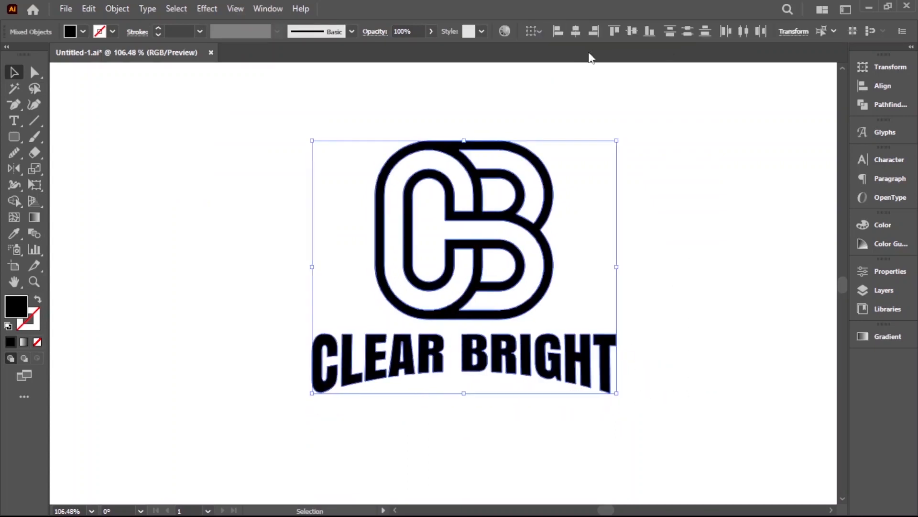
click(694, 219)
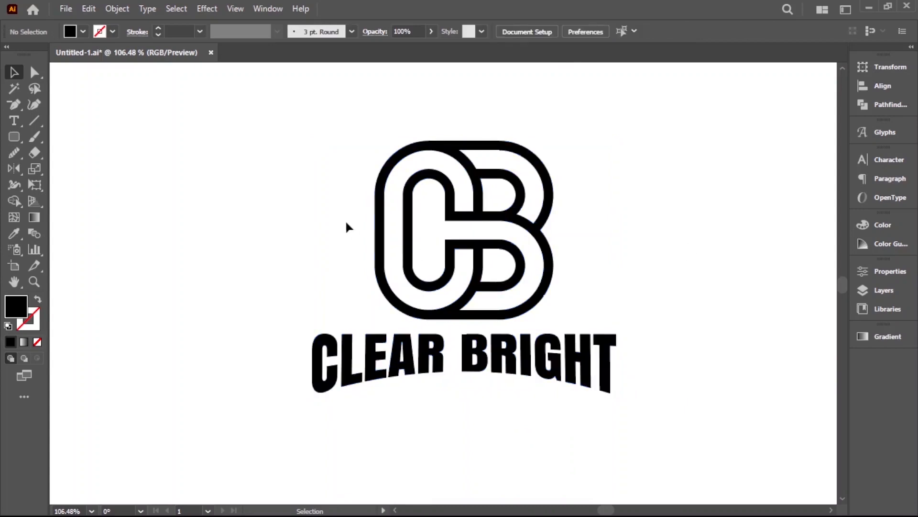
drag(315, 209, 635, 370)
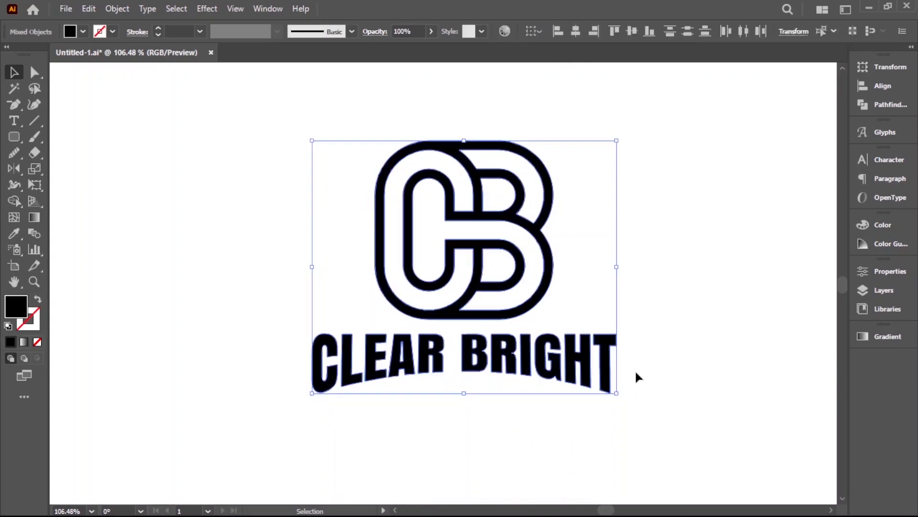
click(577, 278)
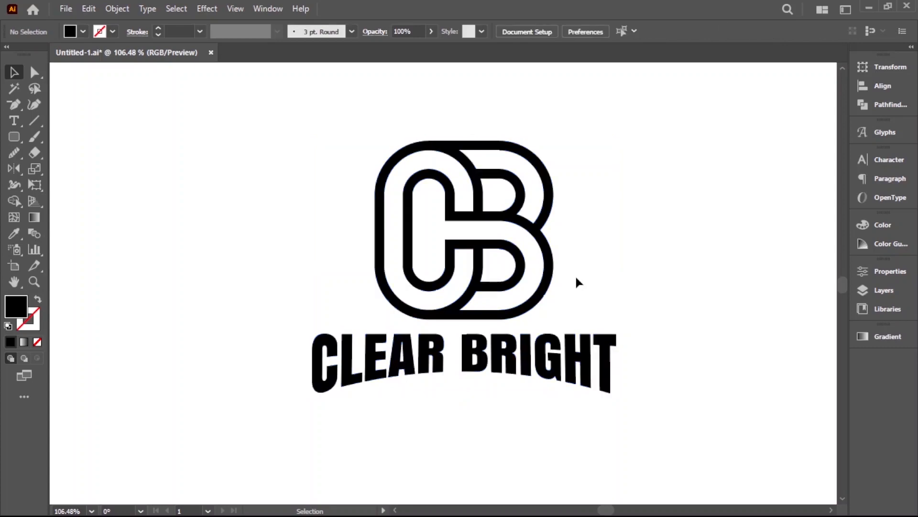
Step: Duplicate the CB monogram with its CLEAR BRIGHT text and place the copy beside the original
drag(589, 314, 399, 310)
drag(100, 177, 258, 299)
drag(340, 301, 665, 322)
click(573, 371)
Step: Using the Shape Builder with a red fill, fill the C-shaped band of the copied monogram
drag(451, 220, 669, 273)
click(14, 201)
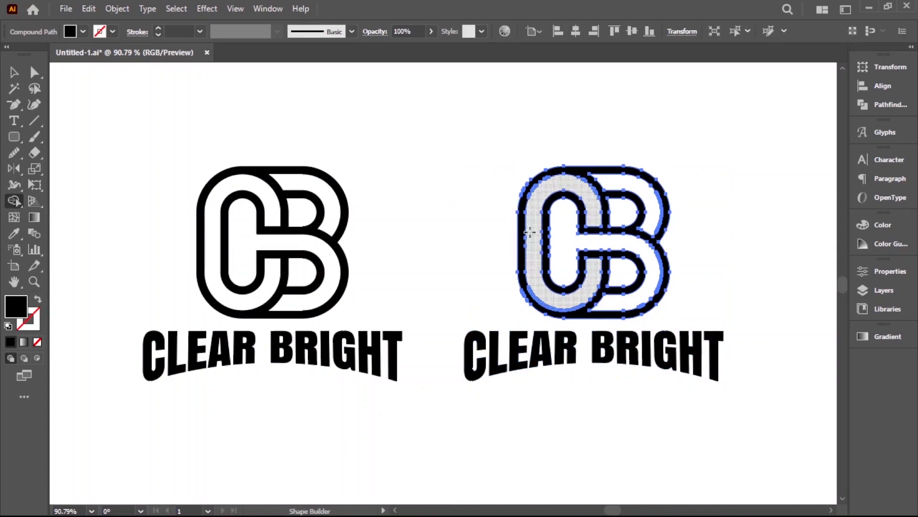
click(83, 31)
click(46, 53)
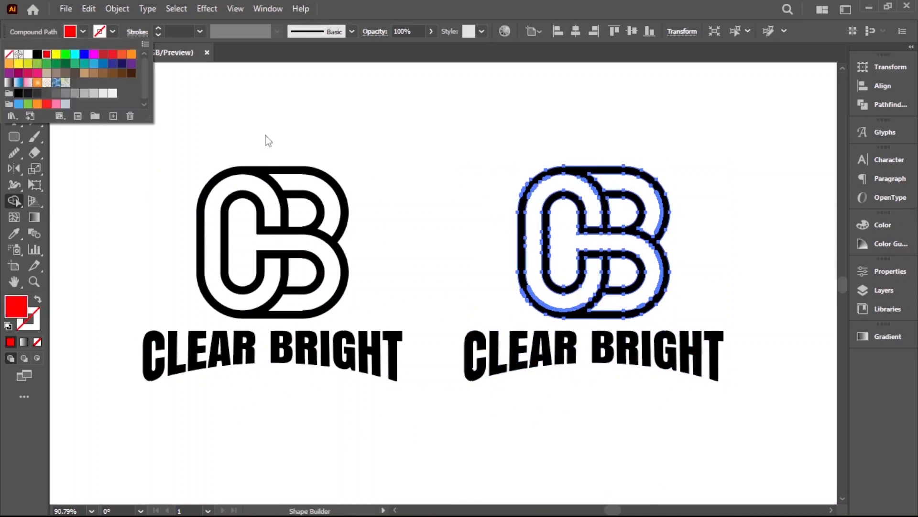
click(535, 221)
click(535, 221)
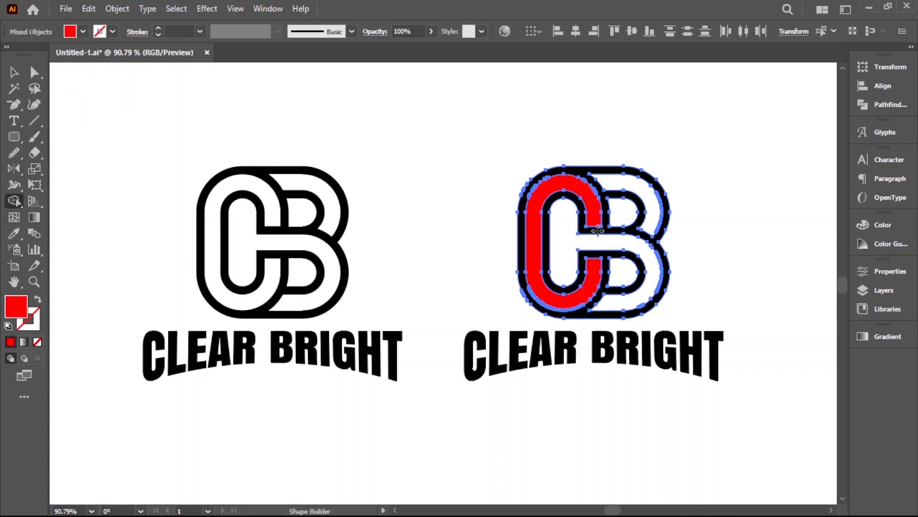
Step: Fill the copied monogram's remaining B bands, crossbar, C centre and B counters with red using the Shape Builder
click(641, 219)
click(647, 263)
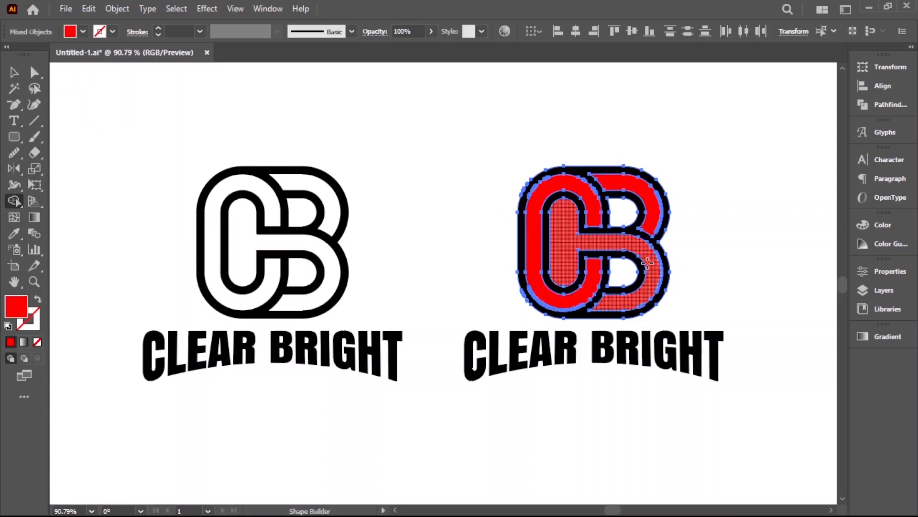
click(632, 214)
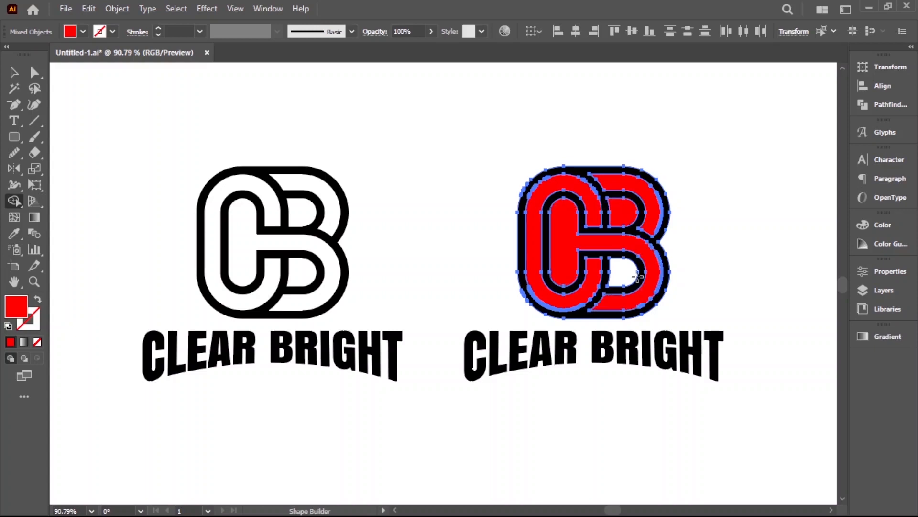
click(13, 72)
click(525, 121)
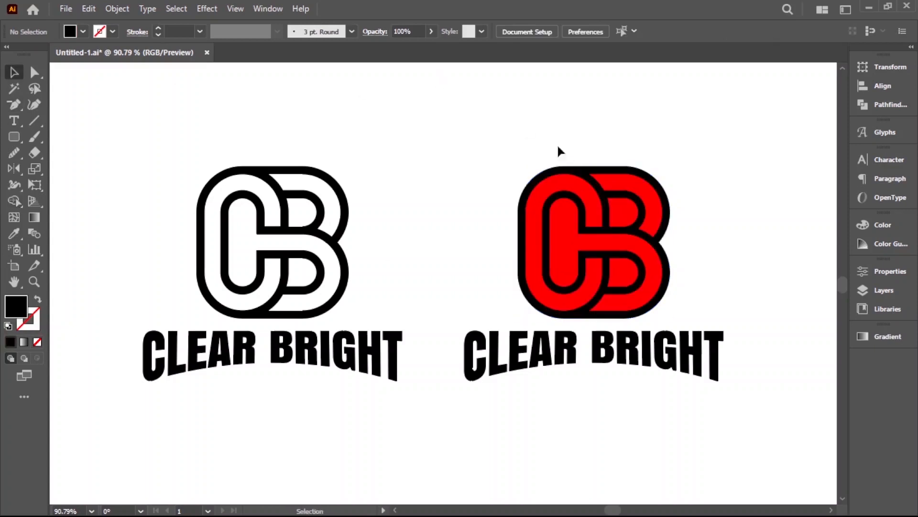
Step: Delete the black outline from the copied monogram and recolour its remaining red shapes black
drag(583, 167, 372, 175)
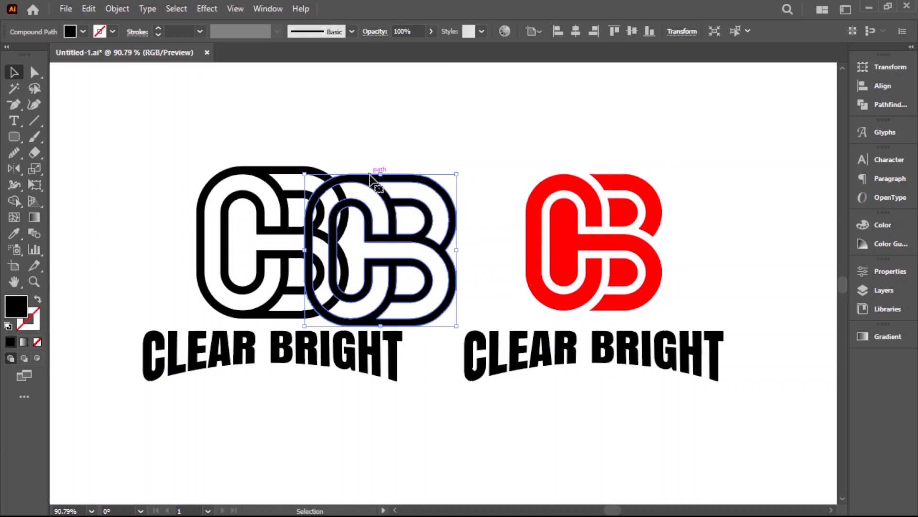
key(Delete)
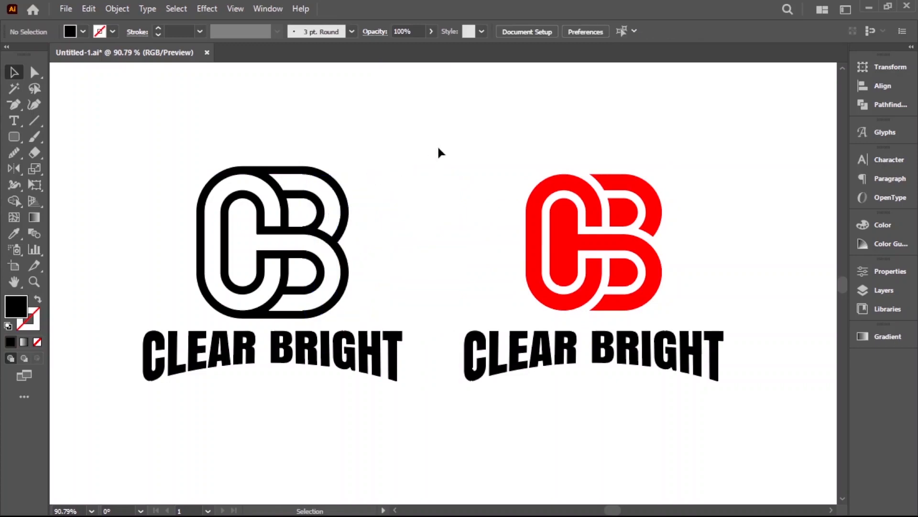
drag(437, 145, 719, 290)
click(83, 32)
click(38, 55)
click(445, 231)
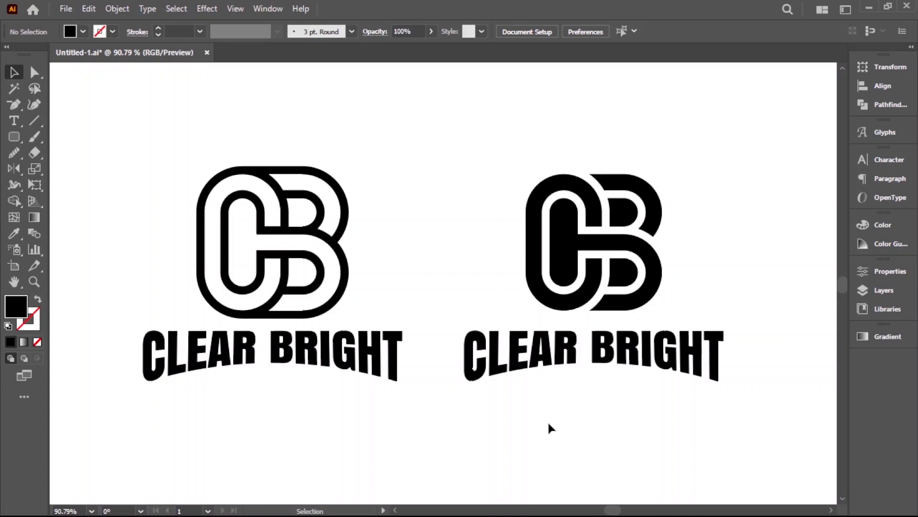
Step: Group the solid monogram with its wordmark, and group the outlined monogram with its wordmark separately
drag(442, 103, 767, 433)
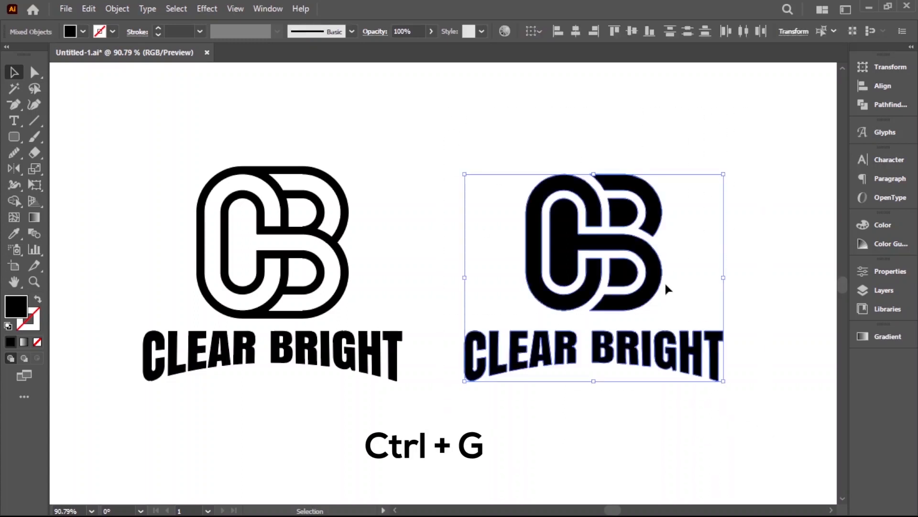
right_click(665, 284)
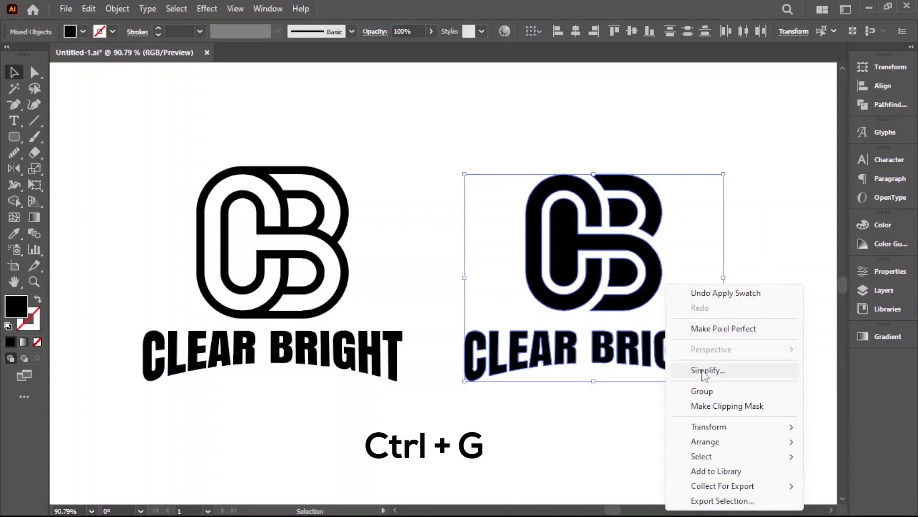
click(707, 390)
click(617, 425)
drag(125, 185, 431, 432)
right_click(343, 281)
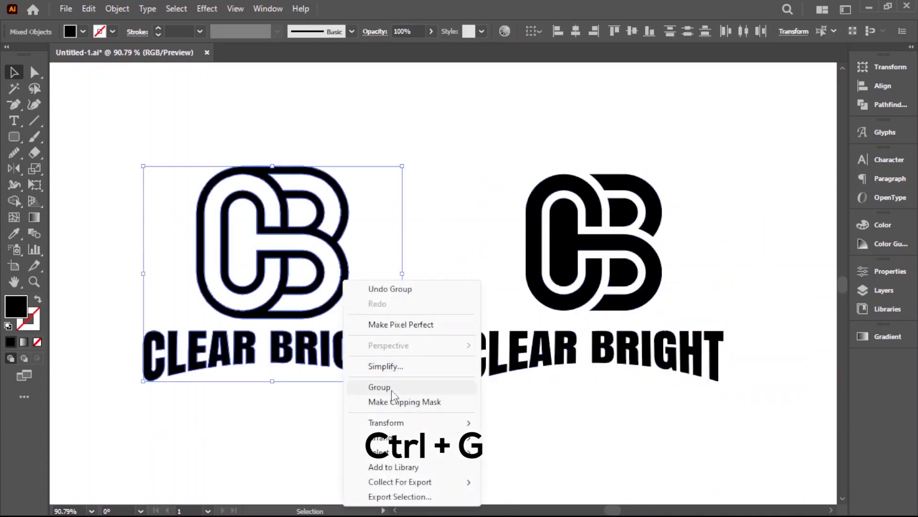
click(391, 384)
click(422, 420)
Step: Scale both logo versions up together about their centre so they fill more of the artboard
drag(552, 368, 464, 294)
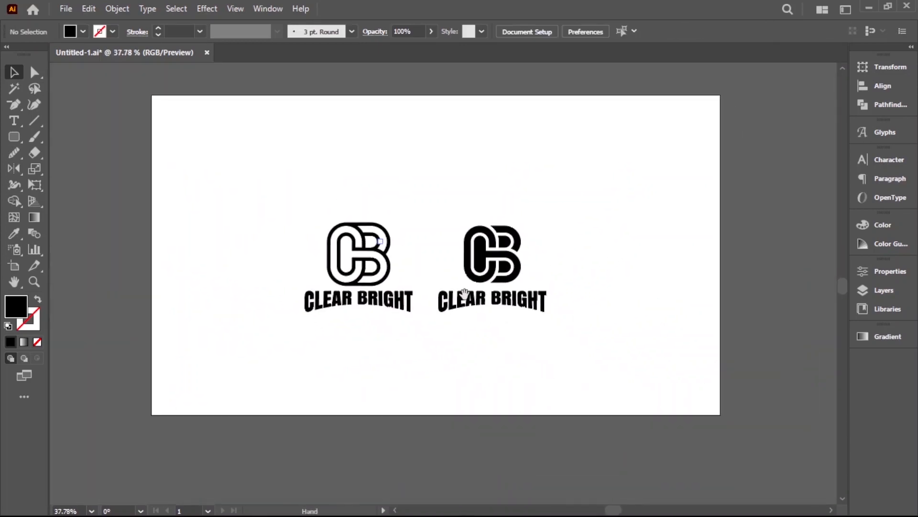
drag(300, 213, 605, 347)
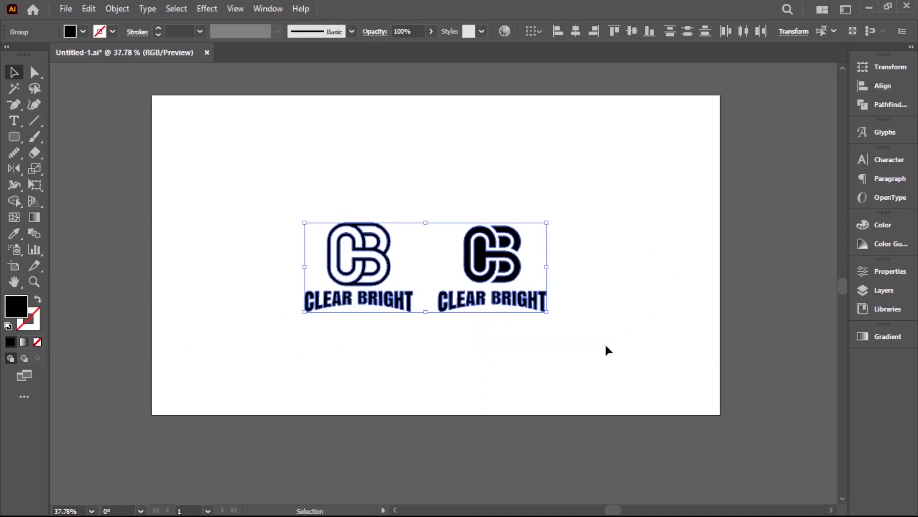
drag(550, 315, 632, 370)
click(627, 391)
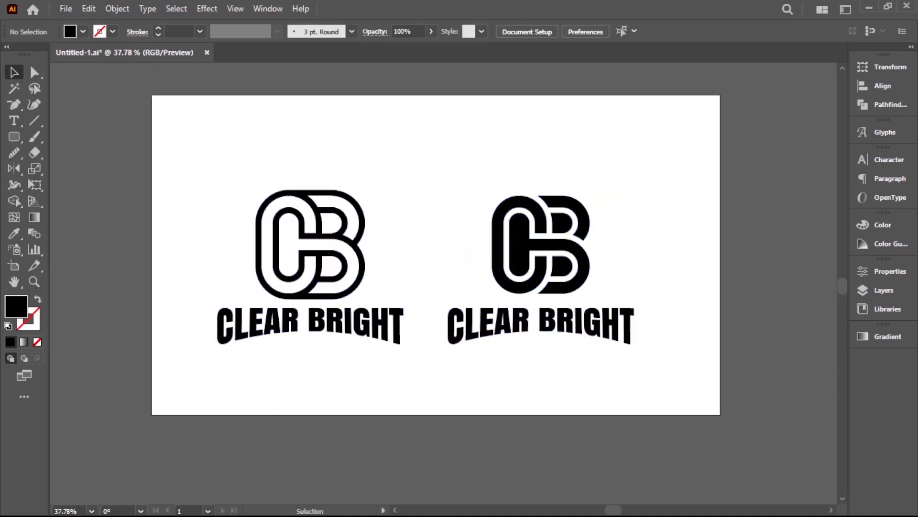
Step: Group the two logo versions together and centre the group horizontally and vertically on the artboard
drag(215, 179, 563, 374)
click(240, 211)
drag(224, 181, 682, 375)
right_click(616, 87)
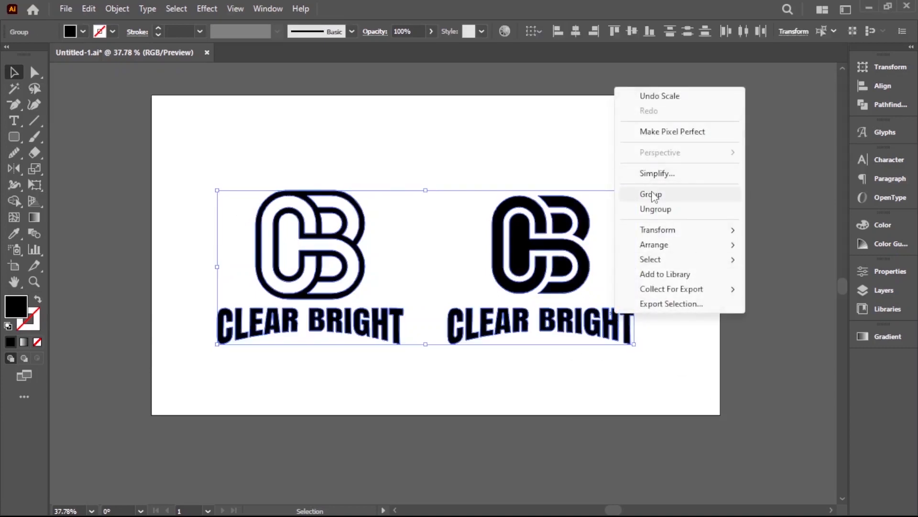
click(653, 194)
click(576, 31)
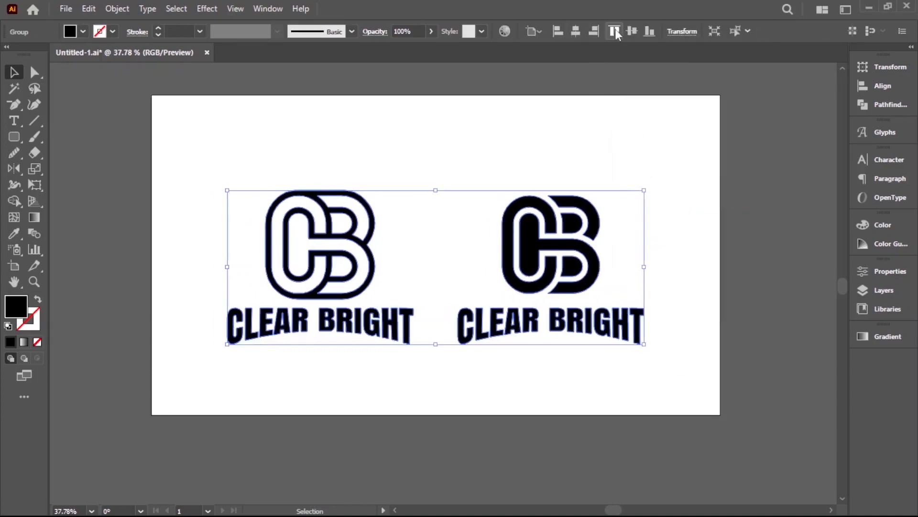
click(632, 30)
Step: Ungroup the centred pair so the outlined and solid logos are separate groups
right_click(668, 231)
click(722, 350)
click(725, 359)
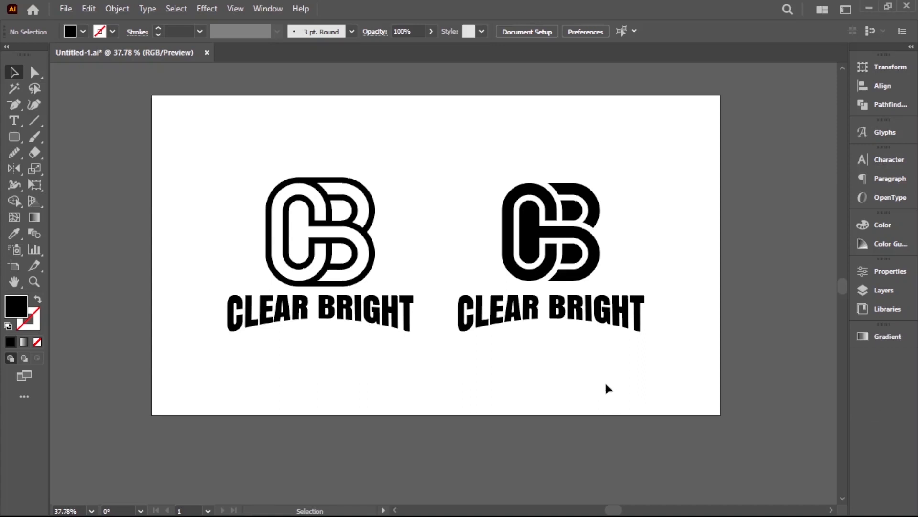
Step: Copy the solid CB logo and switch to Silver Logo MockUp Template.psd in Photoshop
drag(500, 216, 626, 358)
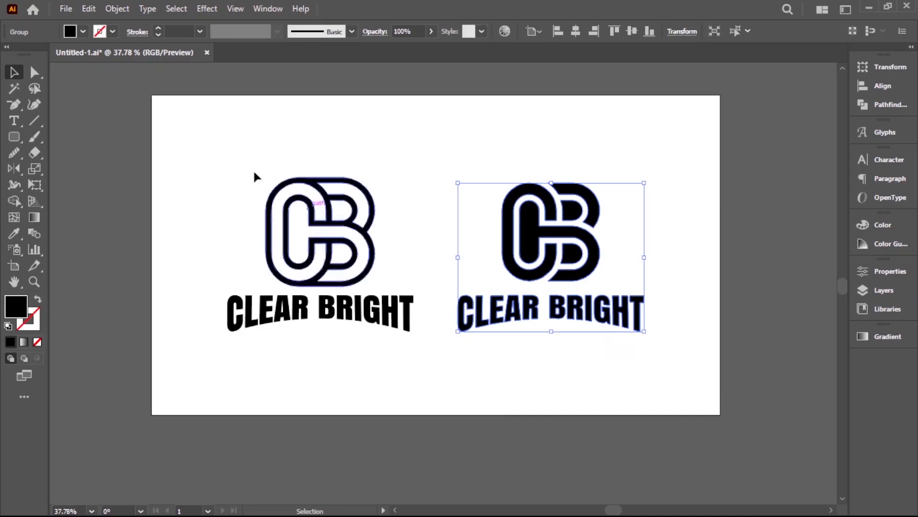
click(89, 9)
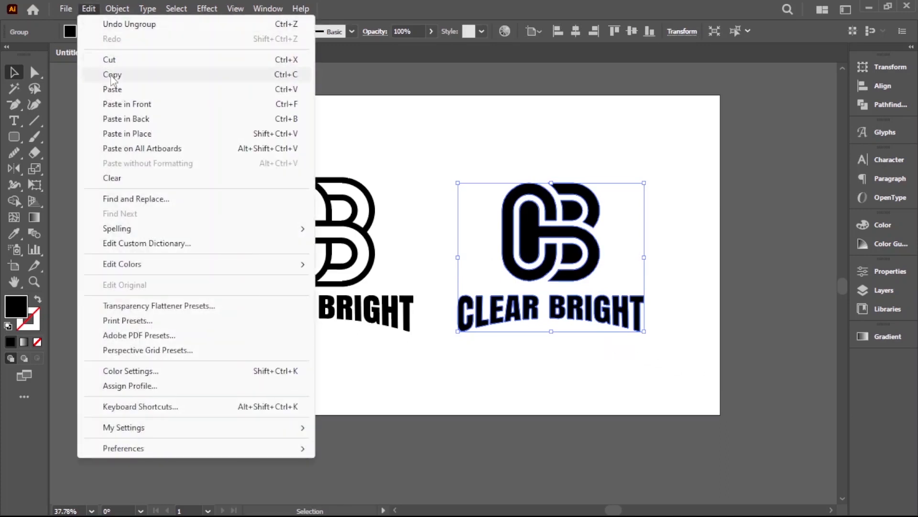
click(112, 76)
click(395, 438)
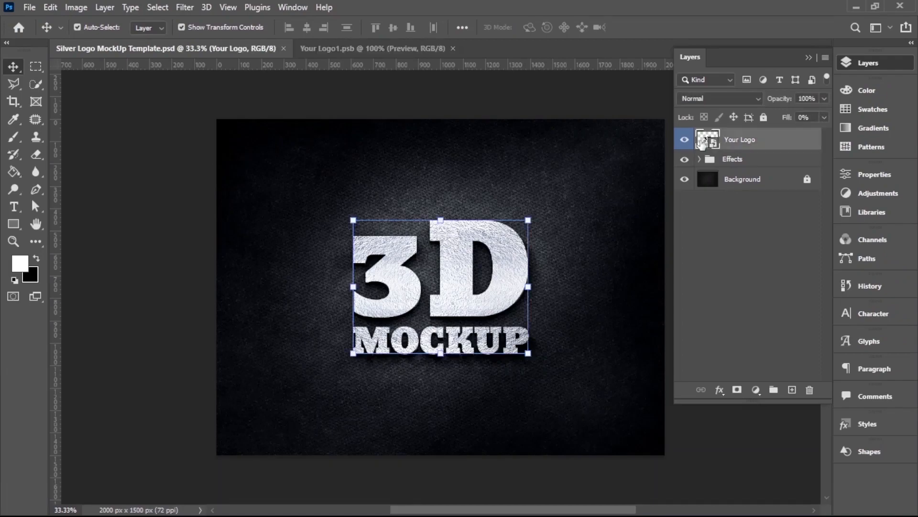
Step: Open the contents of the Your Logo smart object and paste the copied logo as pixels
double_click(707, 140)
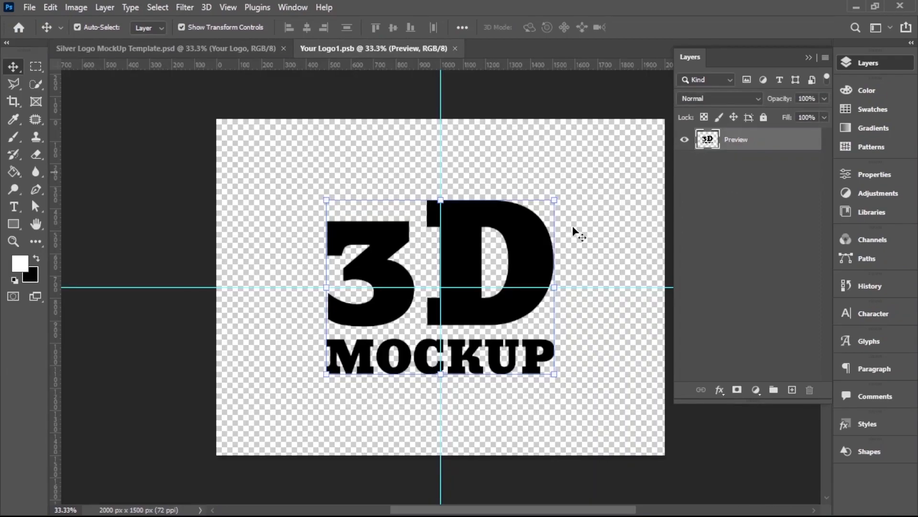
click(52, 8)
click(94, 125)
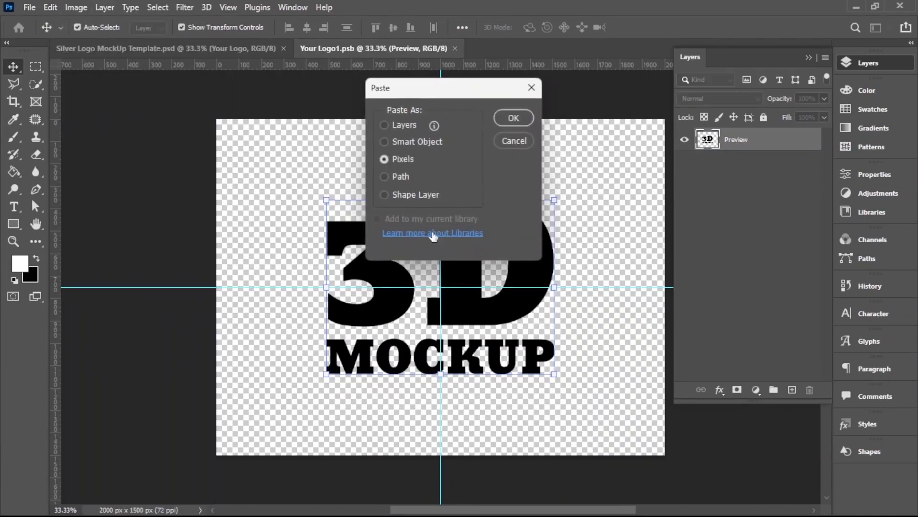
click(513, 117)
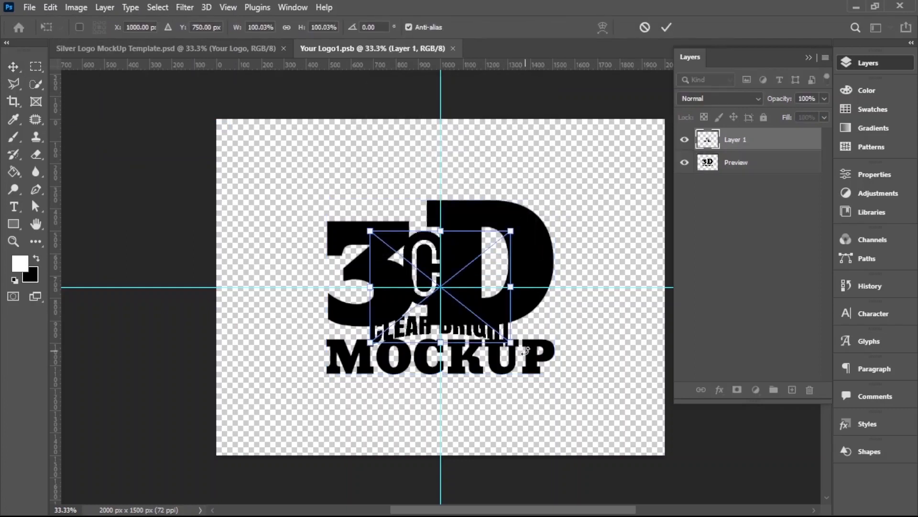
Step: Enlarge the pasted solid logo about its centre to cover the 3D MOCKUP artwork, and hide the Preview layer
drag(515, 343, 574, 392)
click(667, 27)
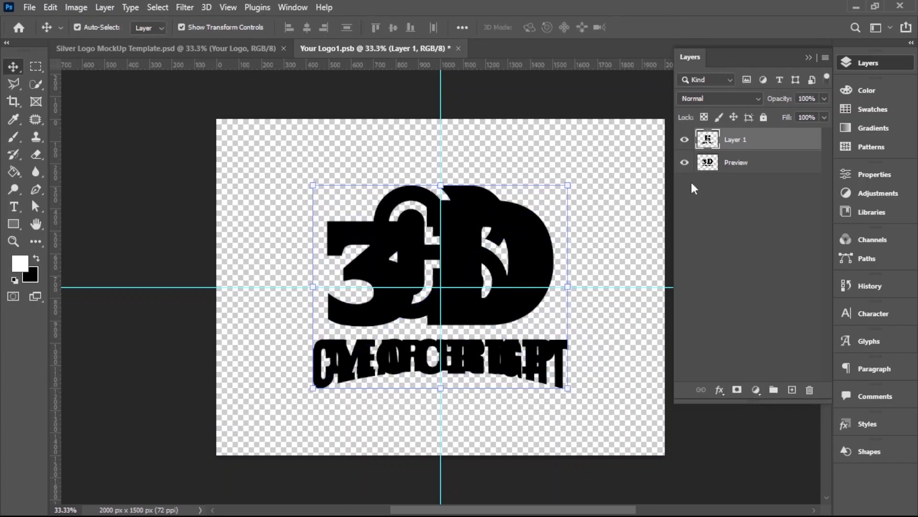
click(684, 163)
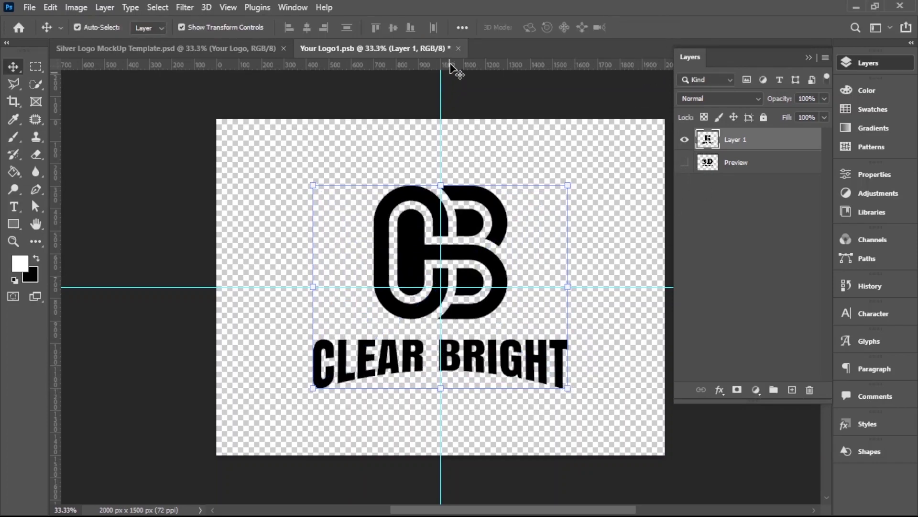
Step: Close Your Logo1.psb with its changes saved and deselect the logo layer in the silver mockup
click(459, 49)
click(380, 204)
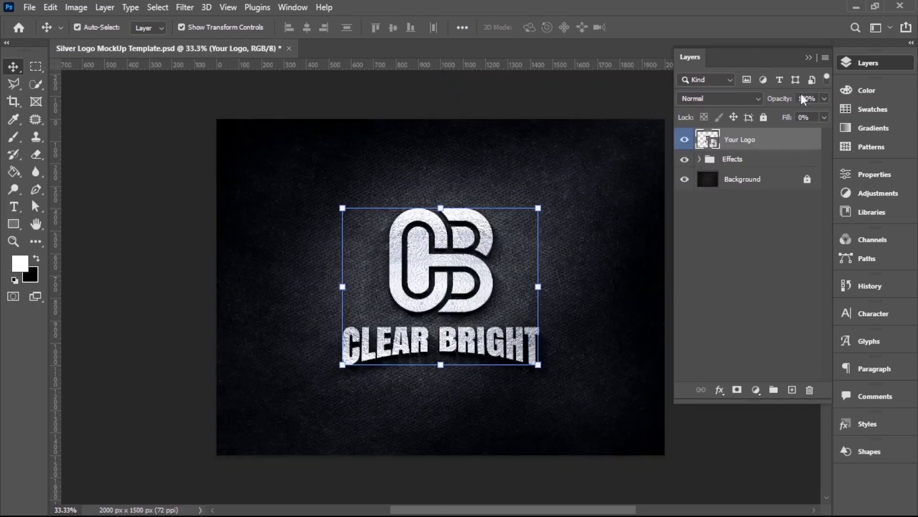
click(809, 57)
click(720, 268)
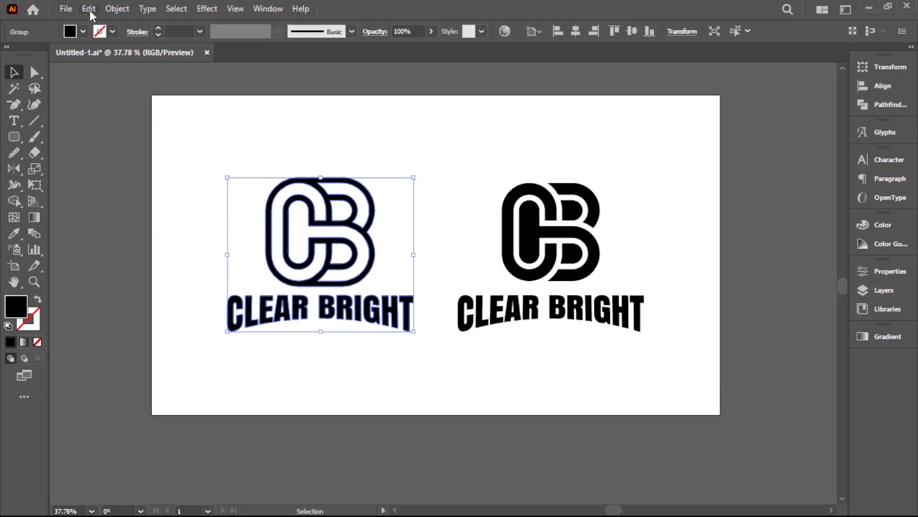
Step: Copy the outlined CB logo in Illustrator and switch to Logo Mockup.psd in Photoshop
click(89, 9)
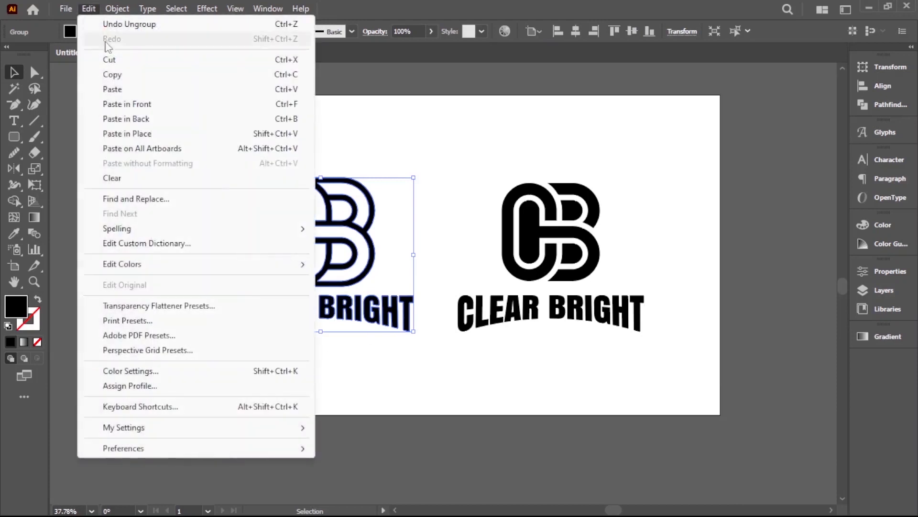
click(112, 74)
click(400, 125)
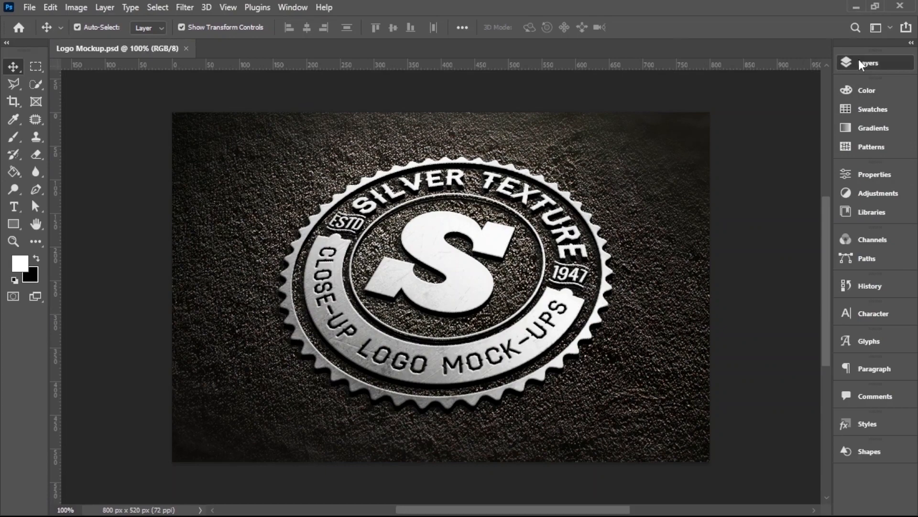
Step: Open the contents of the REPLACE WITH YOUR LOGO smart object and paste the outlined logo as pixels
click(859, 63)
double_click(706, 139)
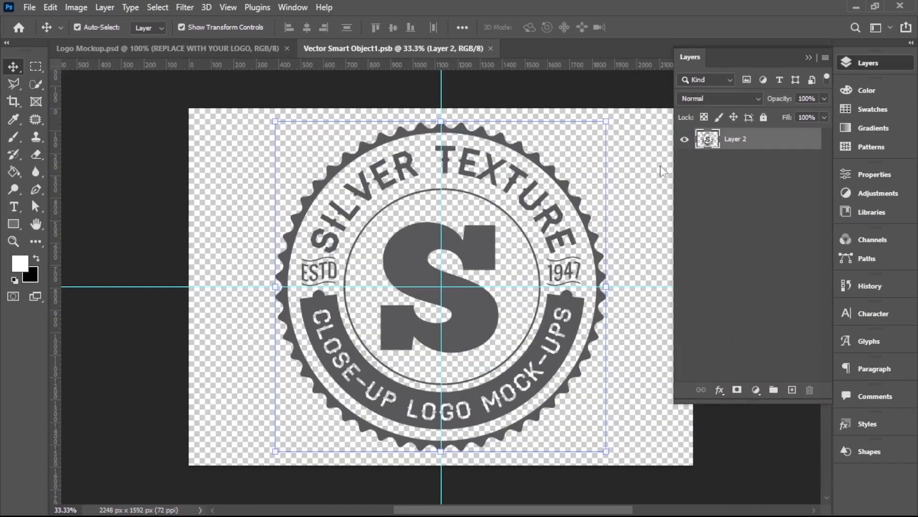
click(51, 8)
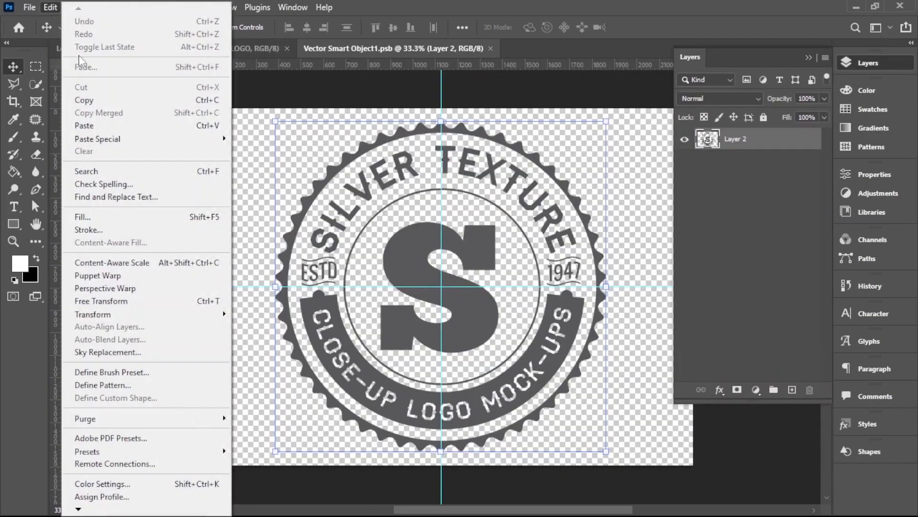
click(83, 125)
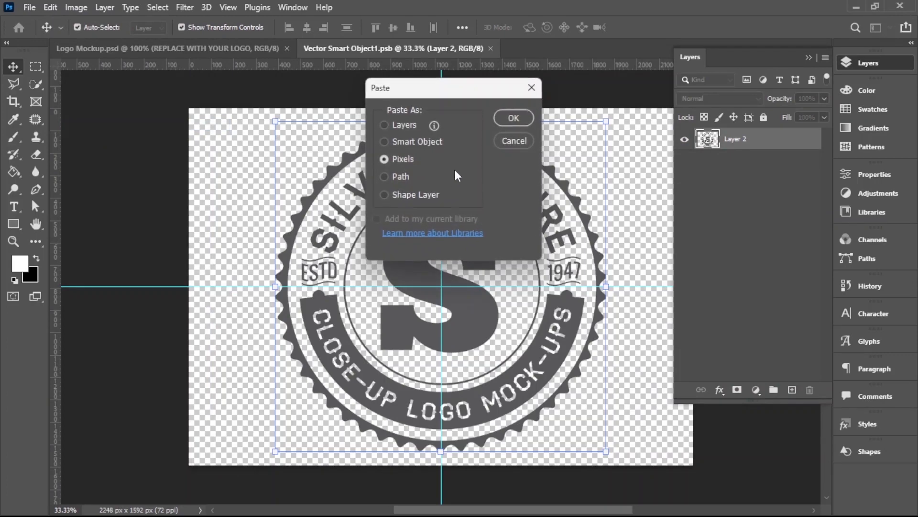
click(514, 118)
Step: Enlarge the pasted outlined logo about its centre and hide Layer 2 with the sample badge
drag(508, 232, 588, 162)
click(667, 27)
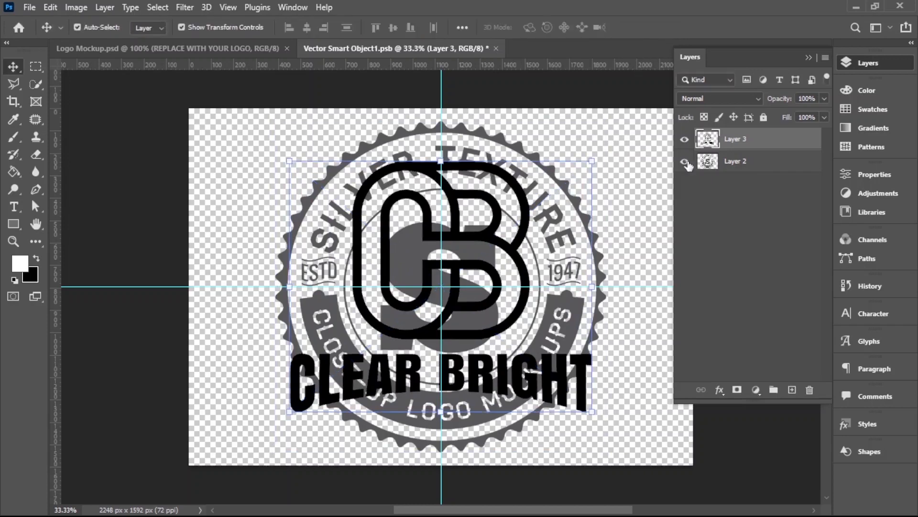
click(685, 161)
Step: Close Vector Smart Object1.psb with its changes saved and deselect the logo layer in Logo Mockup.psd
click(496, 48)
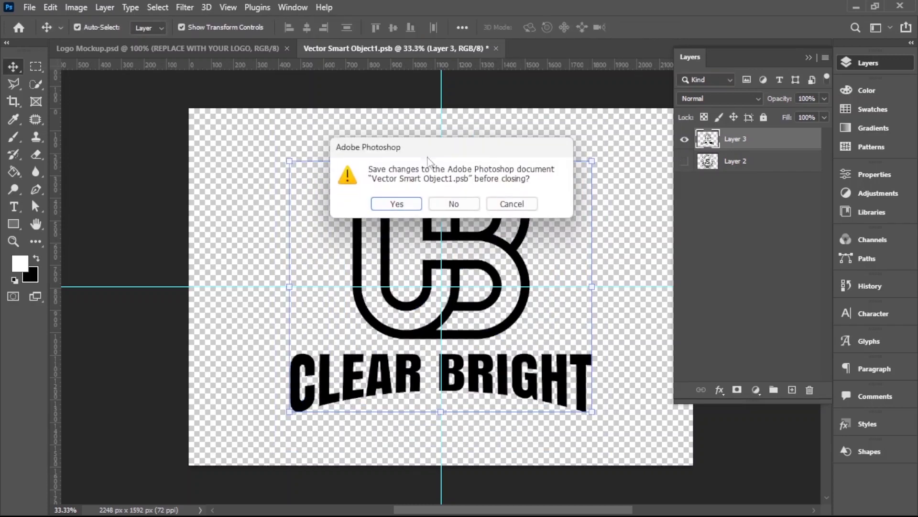
click(399, 203)
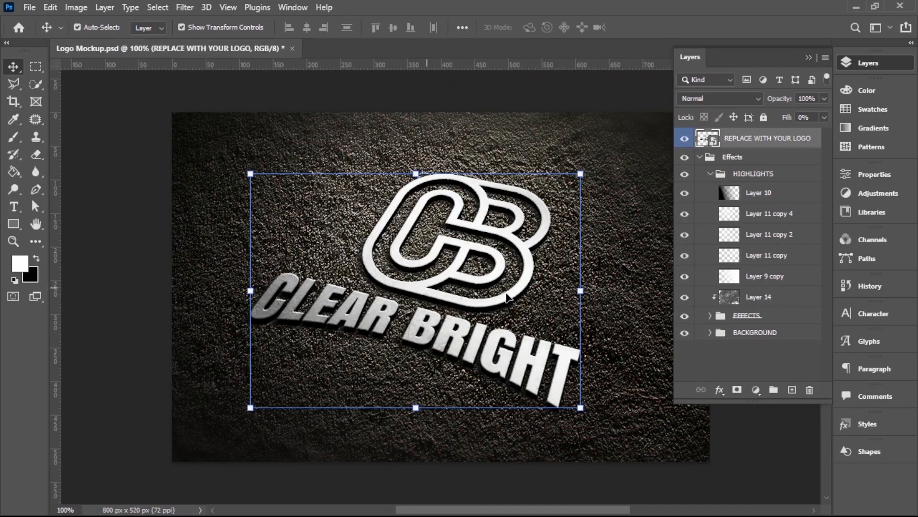
click(809, 58)
click(763, 240)
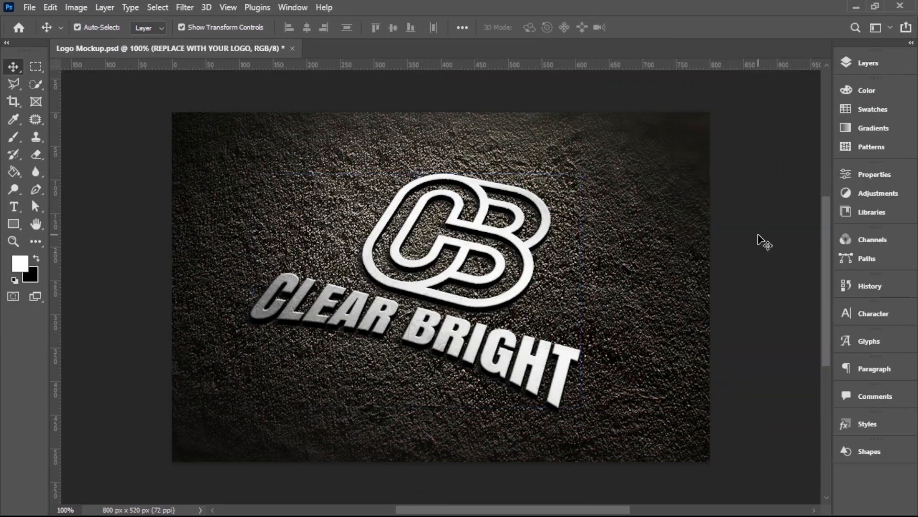